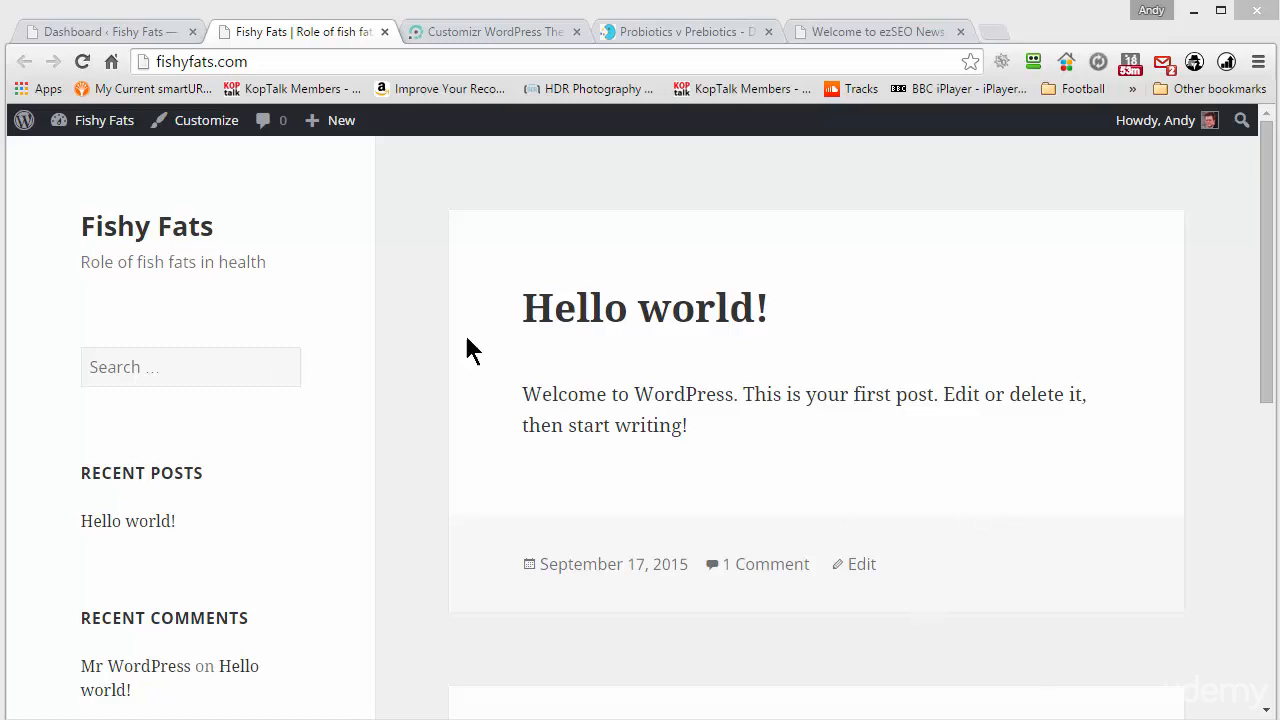
# Step: Look over the Fishy Fats homepage and the live demo of the Customizr WordPress theme, closing the demo when finished
pyautogui.moveTo(1266, 151)
pyautogui.mouseDown()
pyautogui.moveTo(1266, 400)
pyautogui.moveTo(1270, 135)
pyautogui.mouseUp()
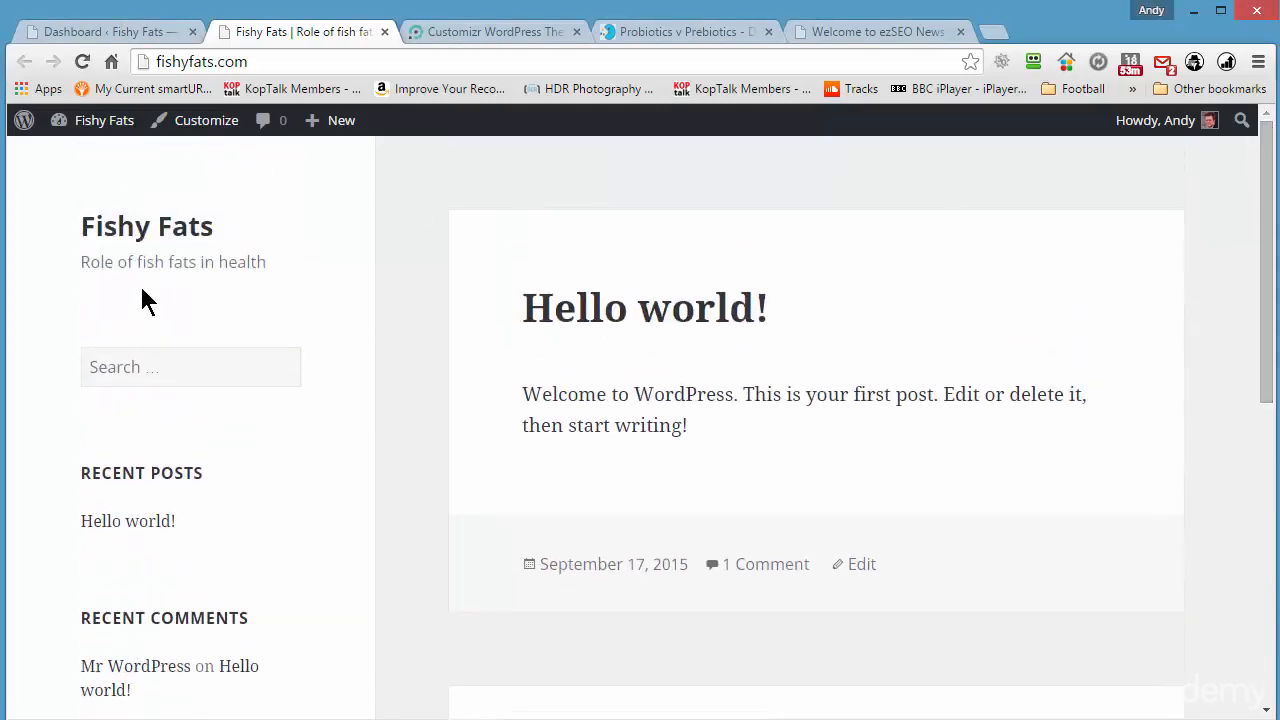
pyautogui.click(436, 35)
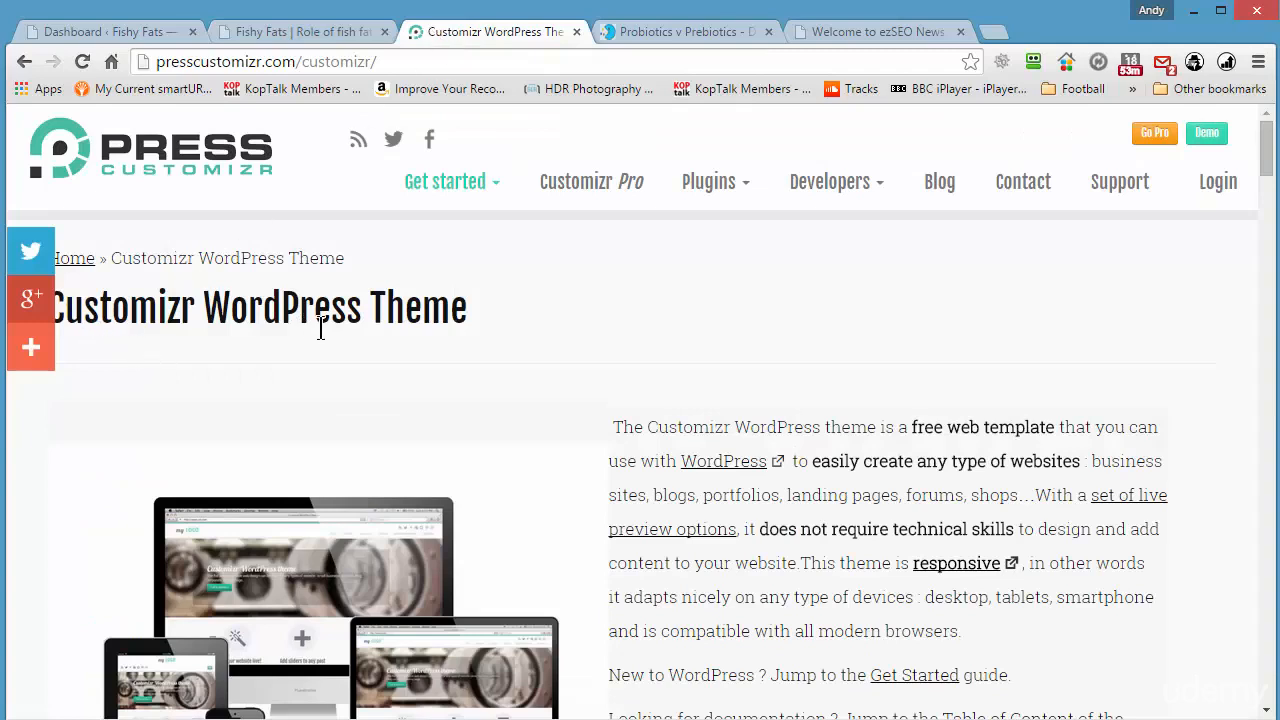
pyautogui.click(1208, 136)
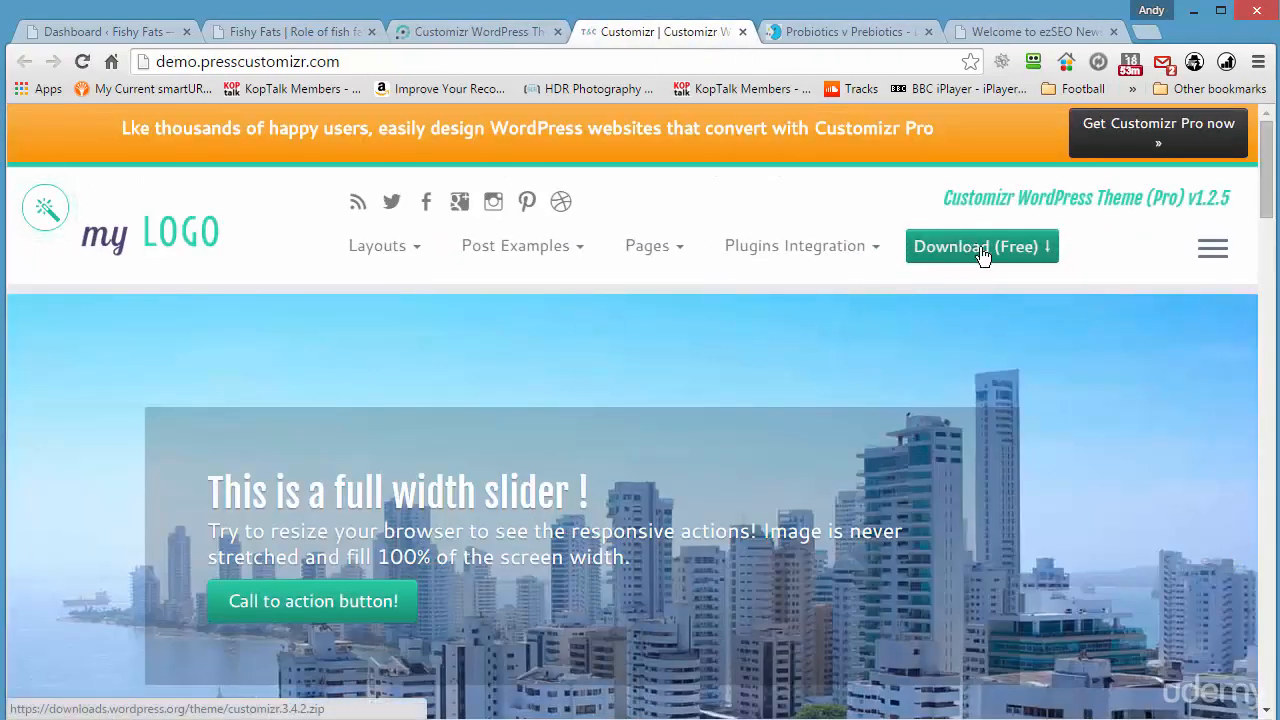
pyautogui.scroll(-1, 593, 362)
pyautogui.scroll(-10, 593, 368)
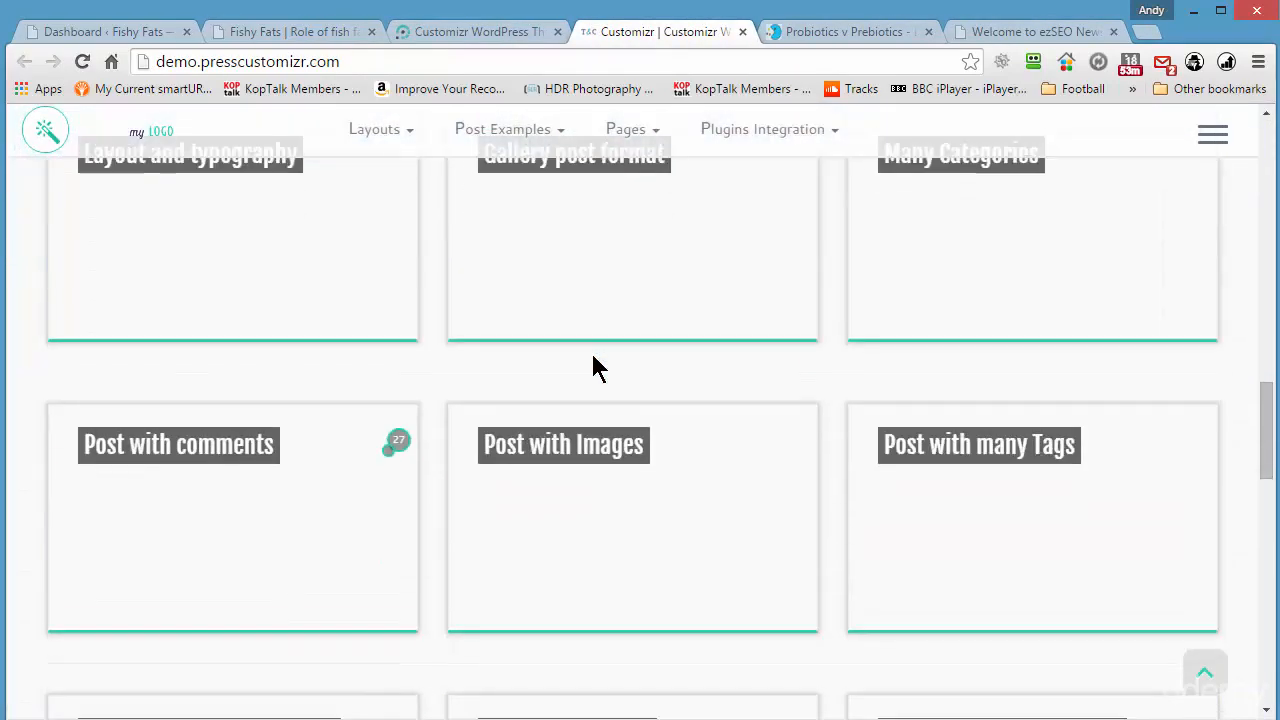
pyautogui.scroll(8, 593, 368)
pyautogui.scroll(8, 593, 368)
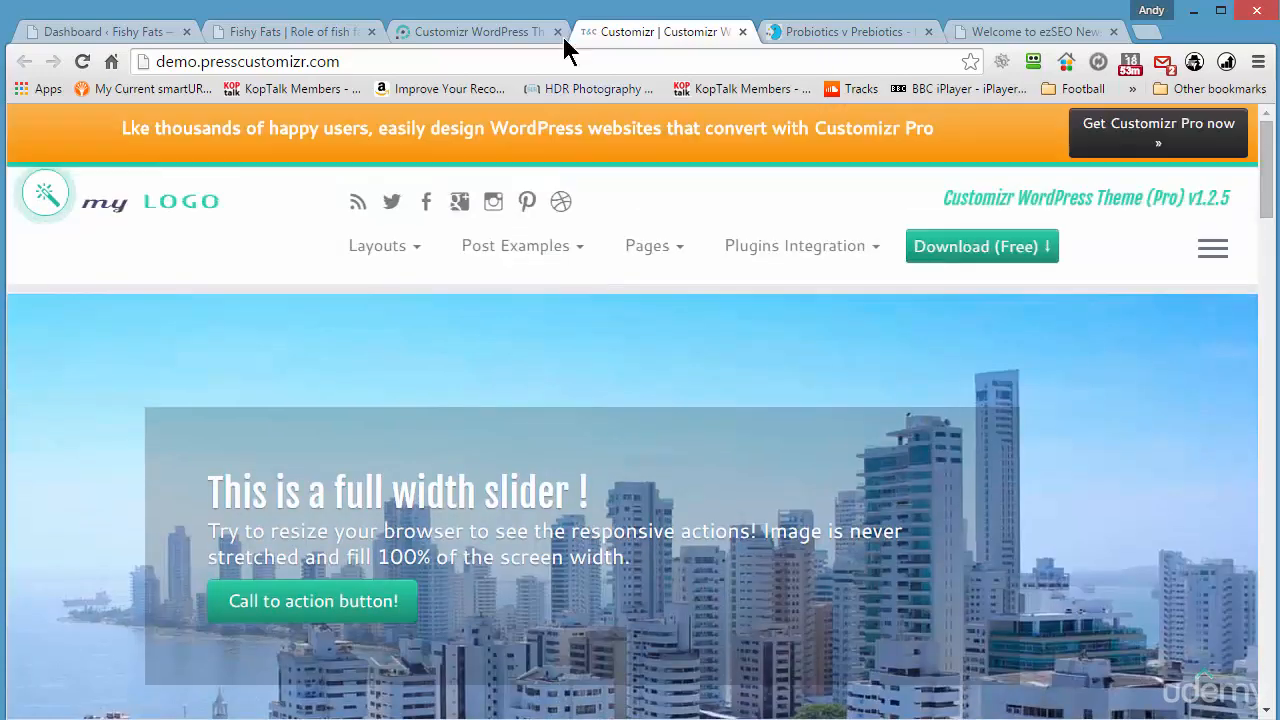
pyautogui.click(742, 33)
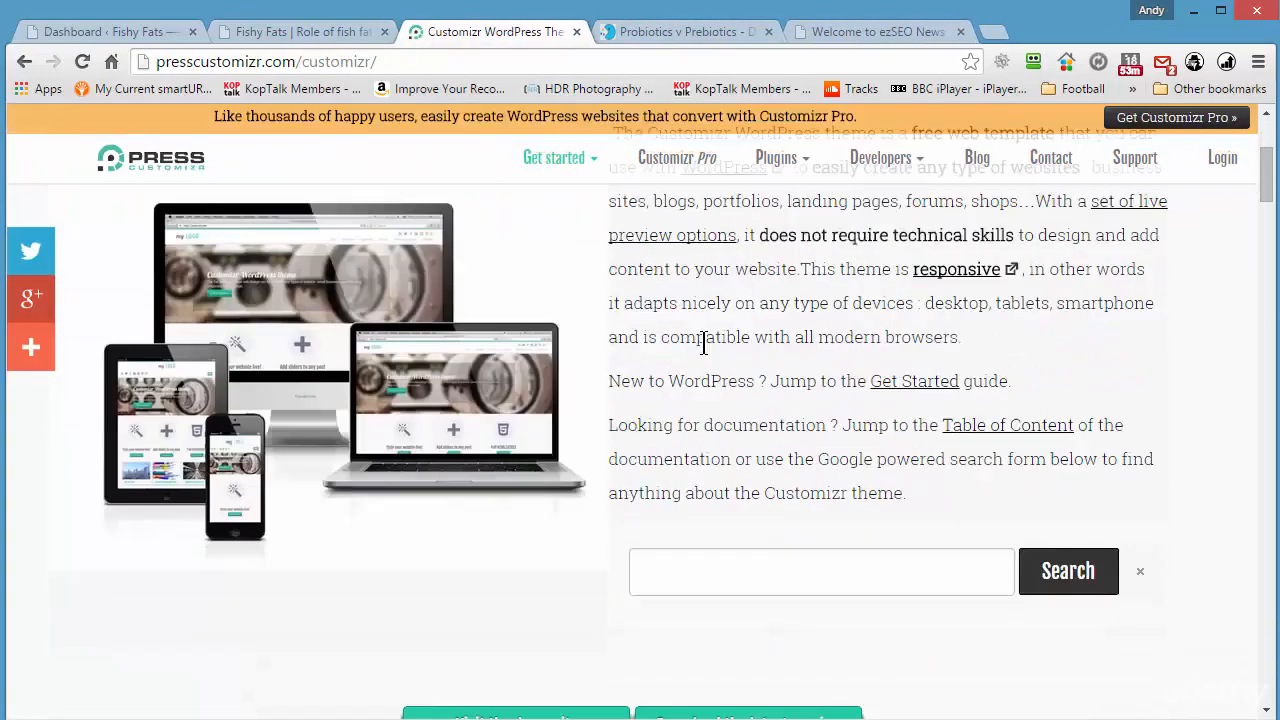
# Step: Read through the Customizr theme's overview page, including its key figures, design principles and customization options
pyautogui.scroll(-7, 704, 345)
pyautogui.scroll(-8, 704, 343)
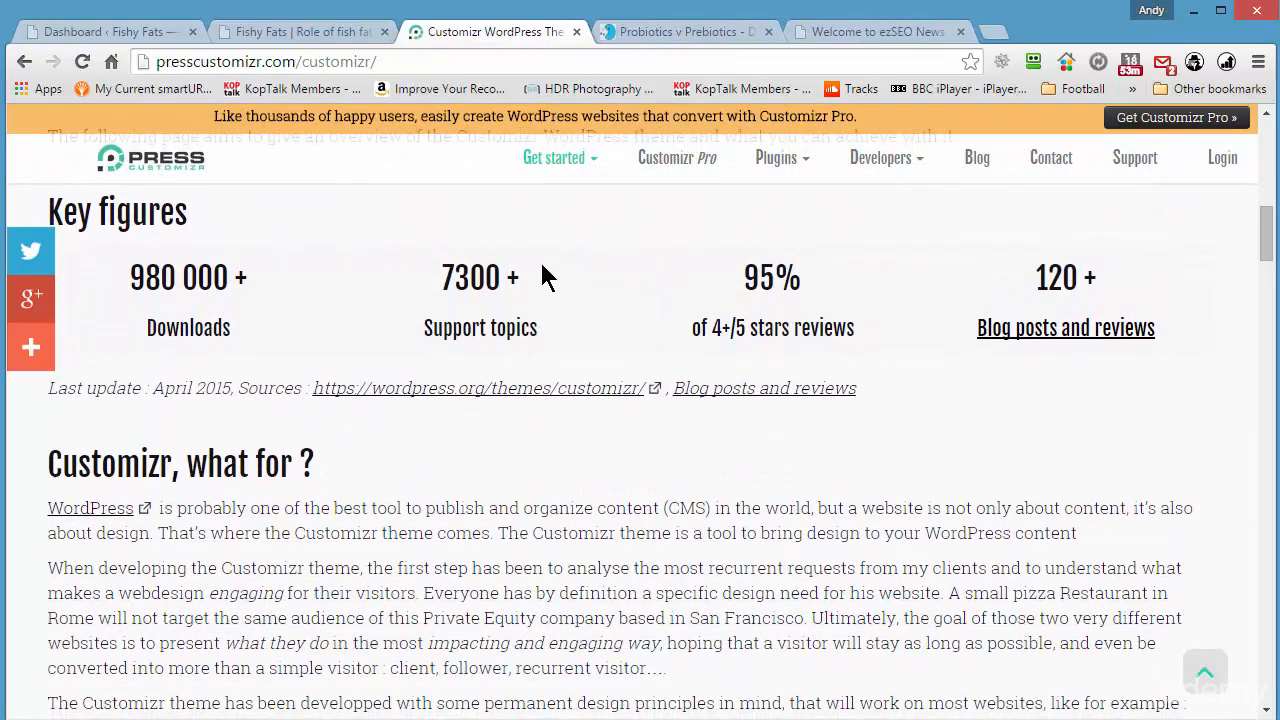
pyautogui.scroll(-10, 541, 276)
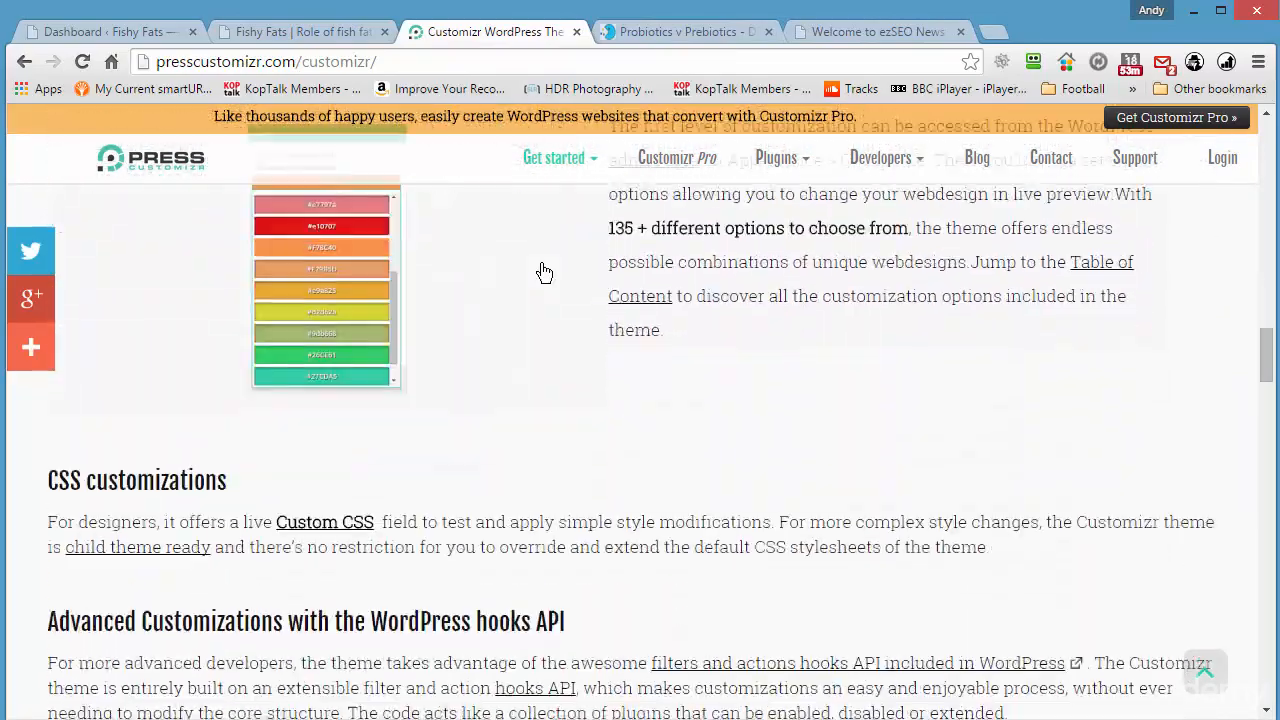
pyautogui.scroll(13, 540, 268)
# Step: Examine the Healthy Gut Buddies site's homepage, its Prebiotics category page and the "What is Inulin Fiber?" article
pyautogui.click(660, 32)
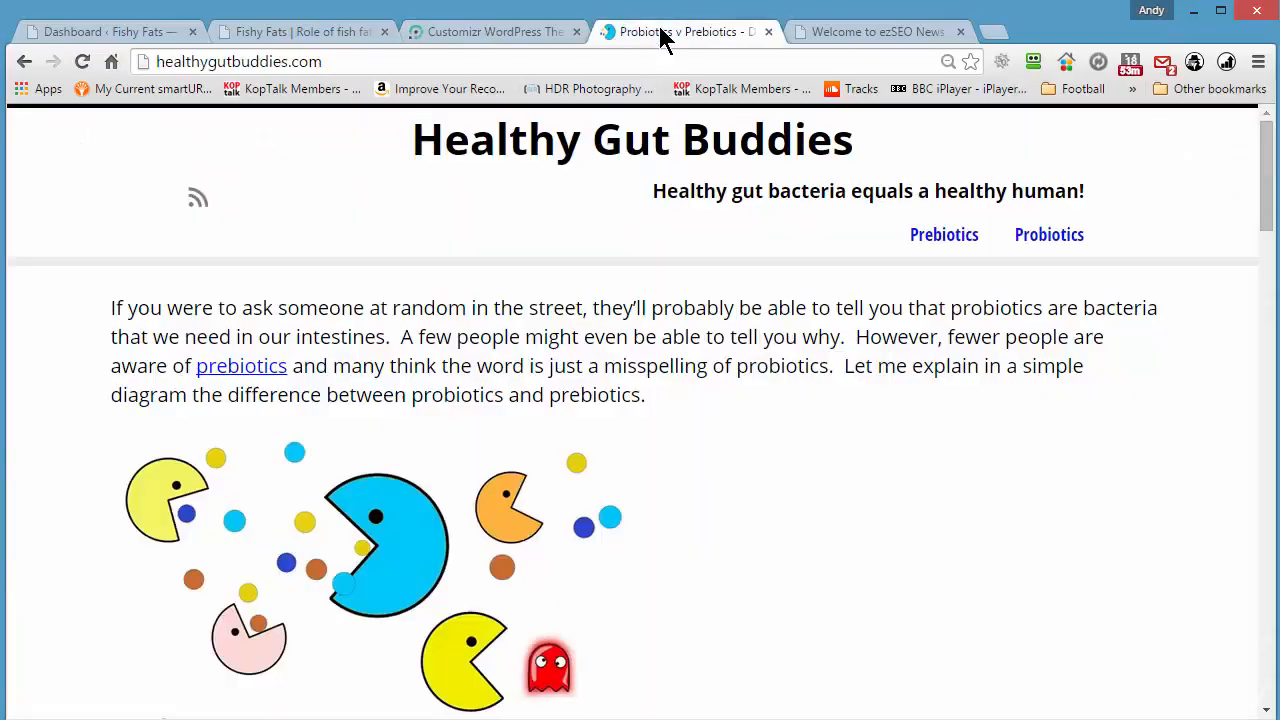
pyautogui.moveTo(1262, 178)
pyautogui.mouseDown()
pyautogui.moveTo(1268, 688)
pyautogui.moveTo(1268, 135)
pyautogui.mouseUp()
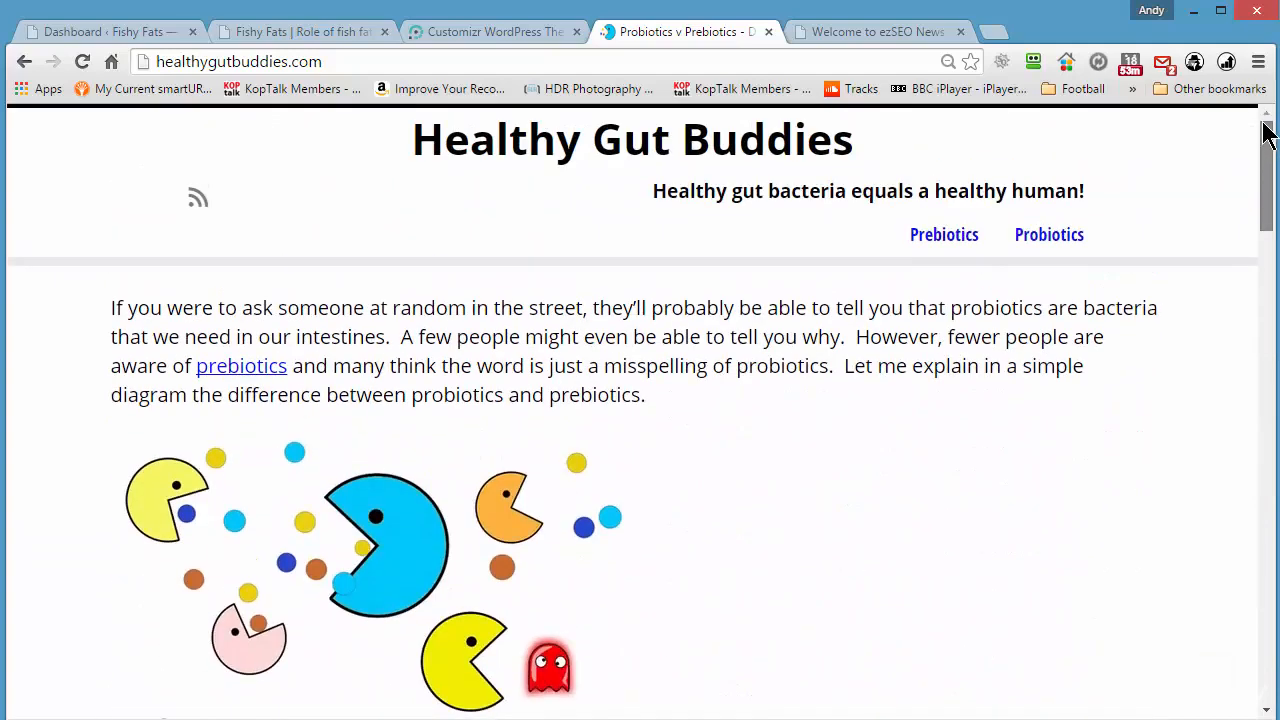
pyautogui.click(945, 240)
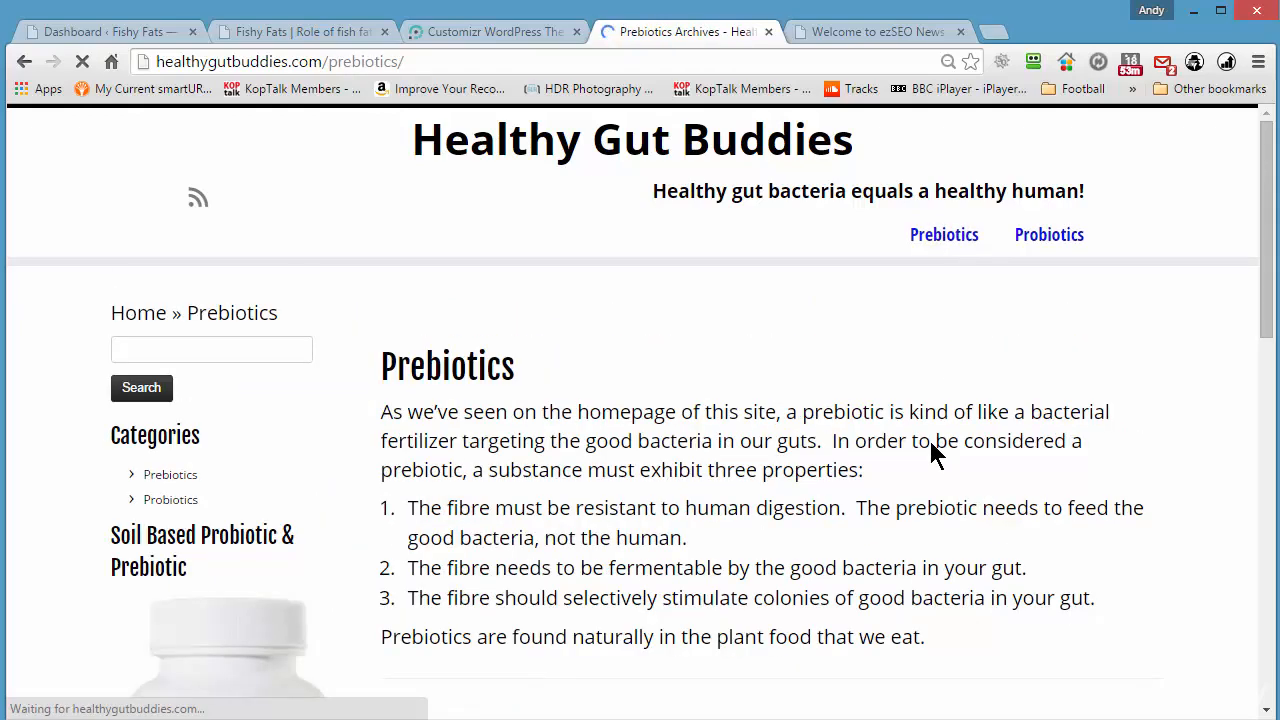
pyautogui.moveTo(1272, 209); pyautogui.dragTo(1249, 463)
pyautogui.scroll(-1, 1272, 315)
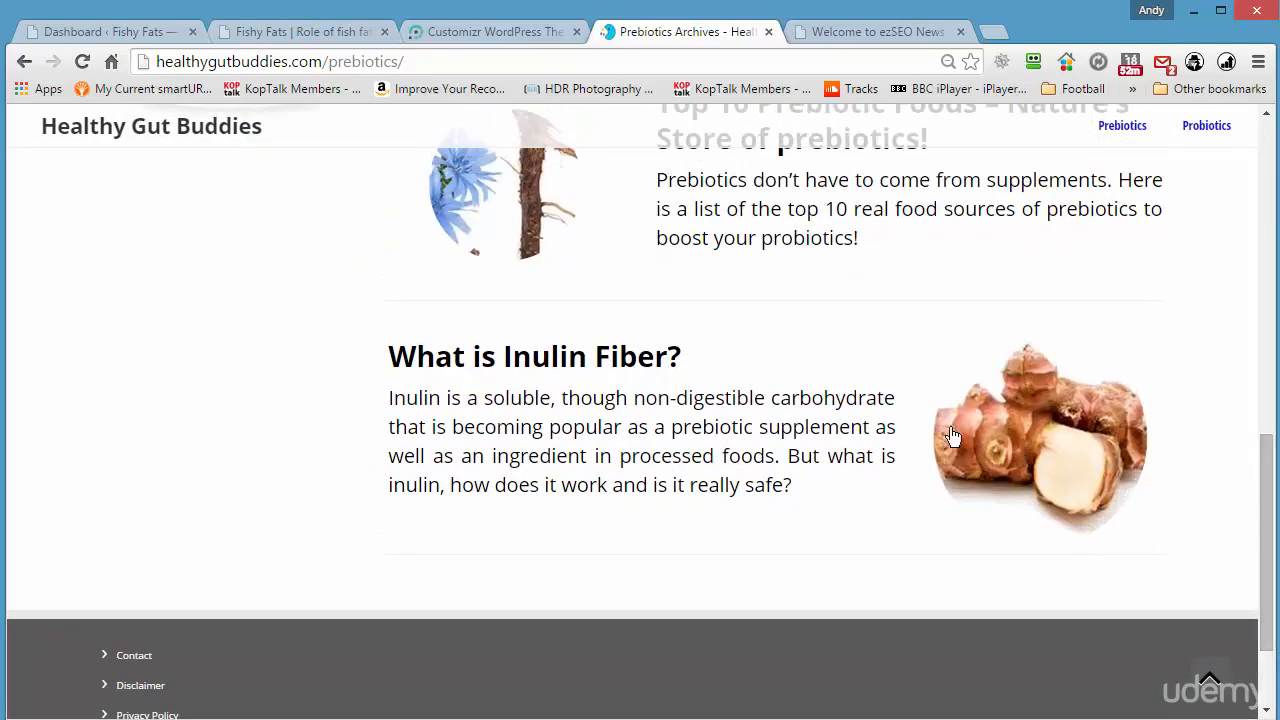
pyautogui.click(641, 366)
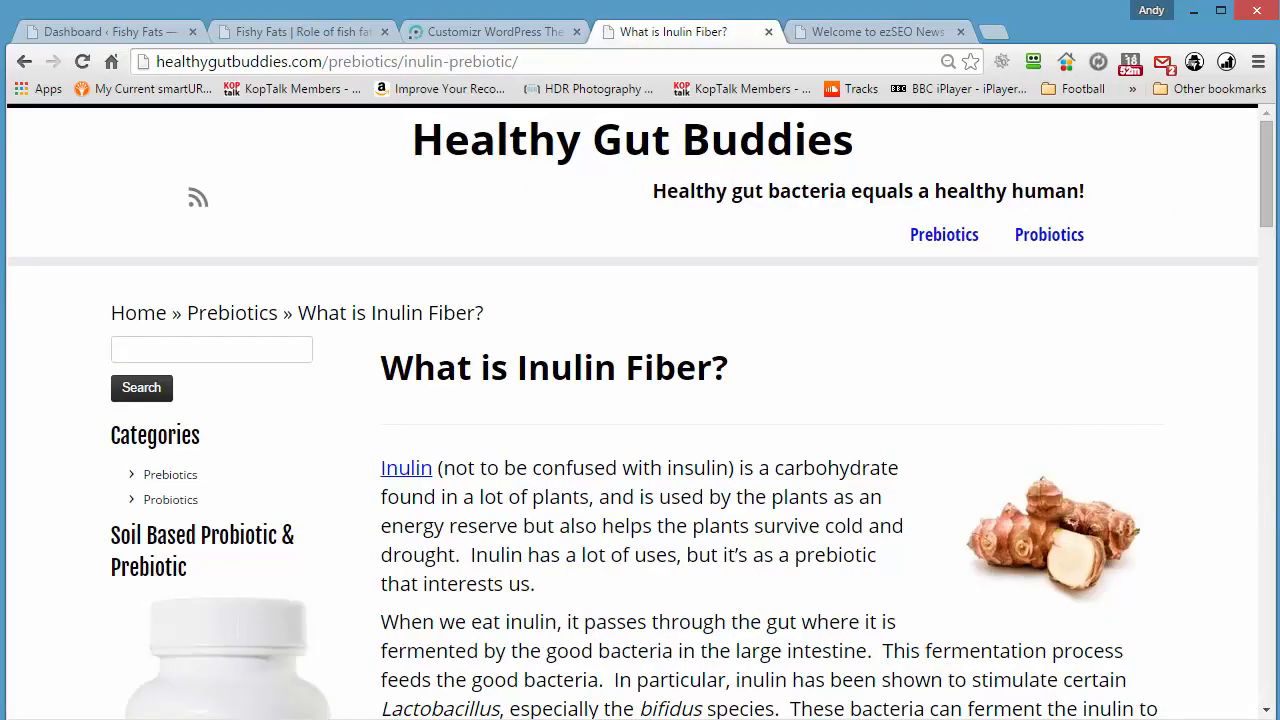
pyautogui.moveTo(1265, 168); pyautogui.dragTo(1266, 142)
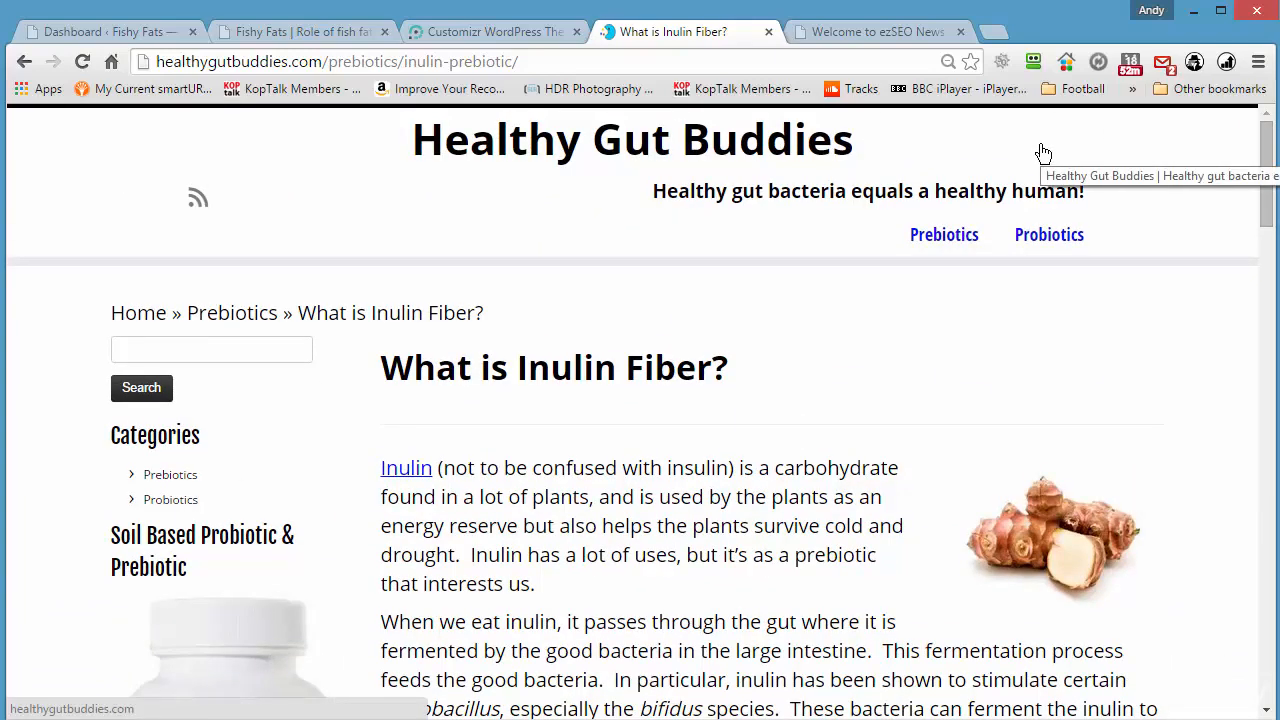
# Step: Examine the ezSEO Newsletter homepage, including its Free Stuff submenu, image slider and featured articles
pyautogui.click(884, 42)
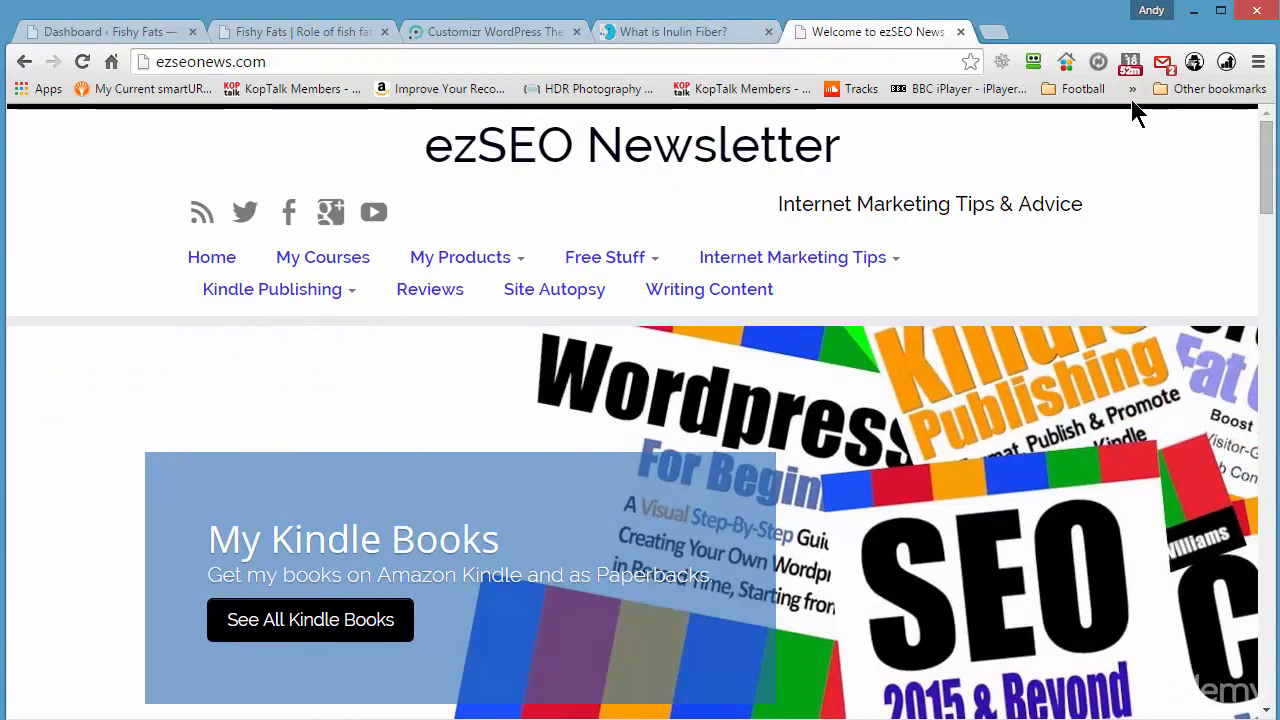
pyautogui.moveTo(1267, 143); pyautogui.dragTo(1269, 130)
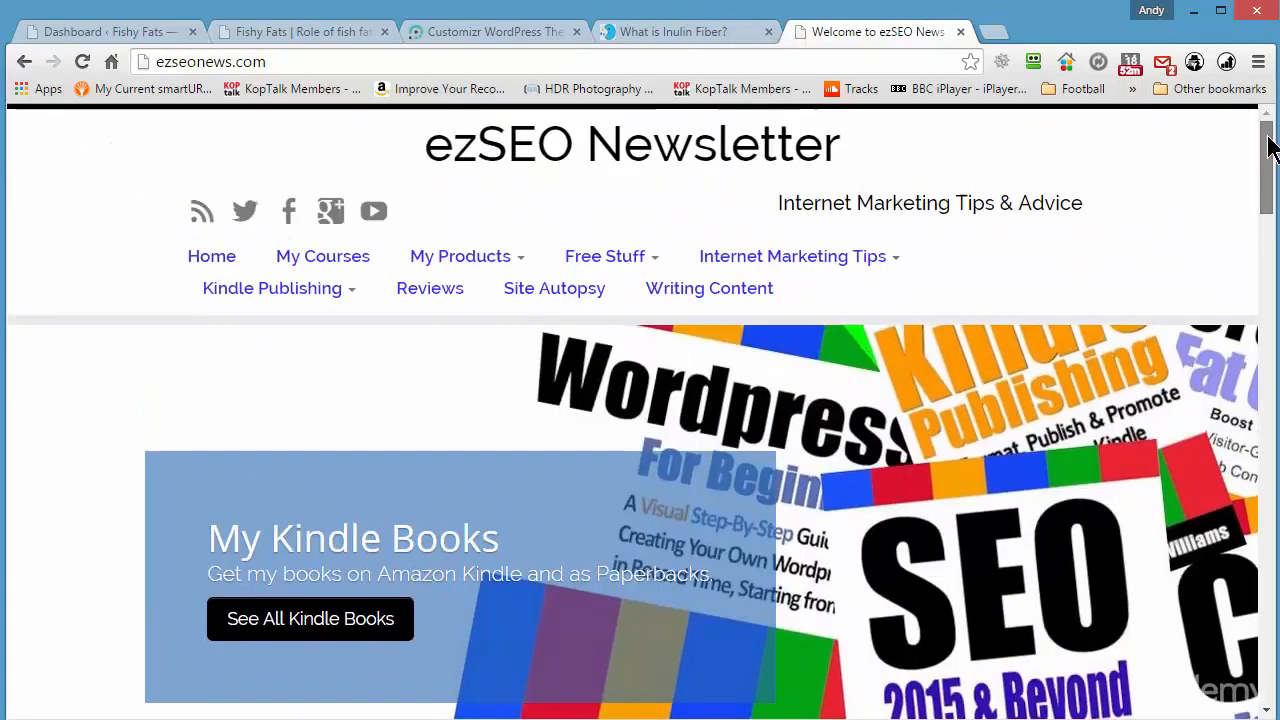
pyautogui.moveTo(600, 272)
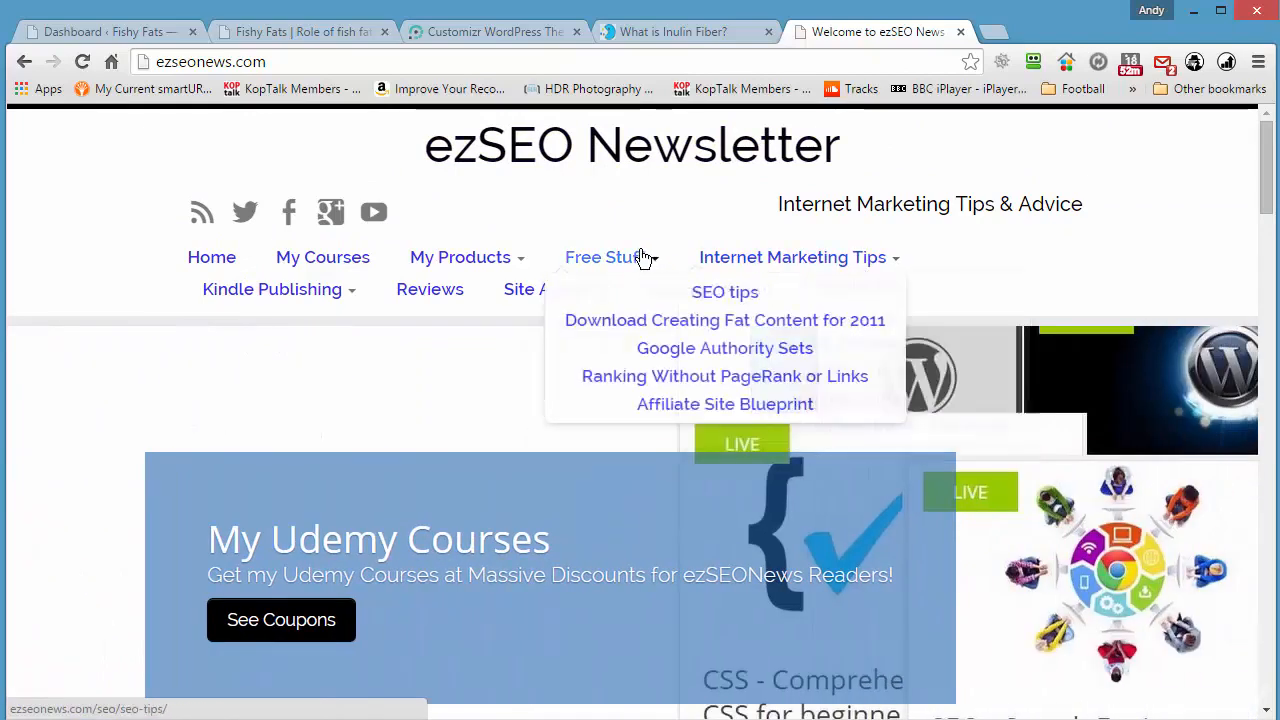
pyautogui.moveTo(1268, 157); pyautogui.dragTo(1273, 196)
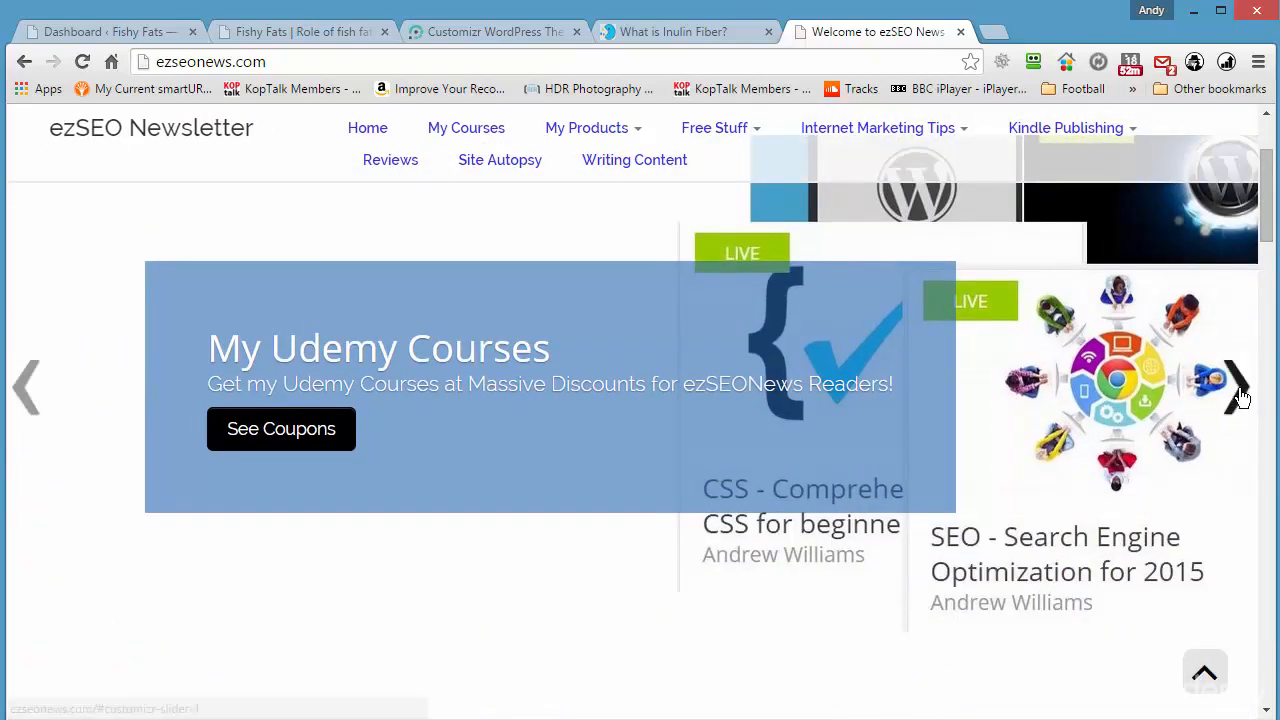
pyautogui.click(1242, 397)
pyautogui.click(1245, 400)
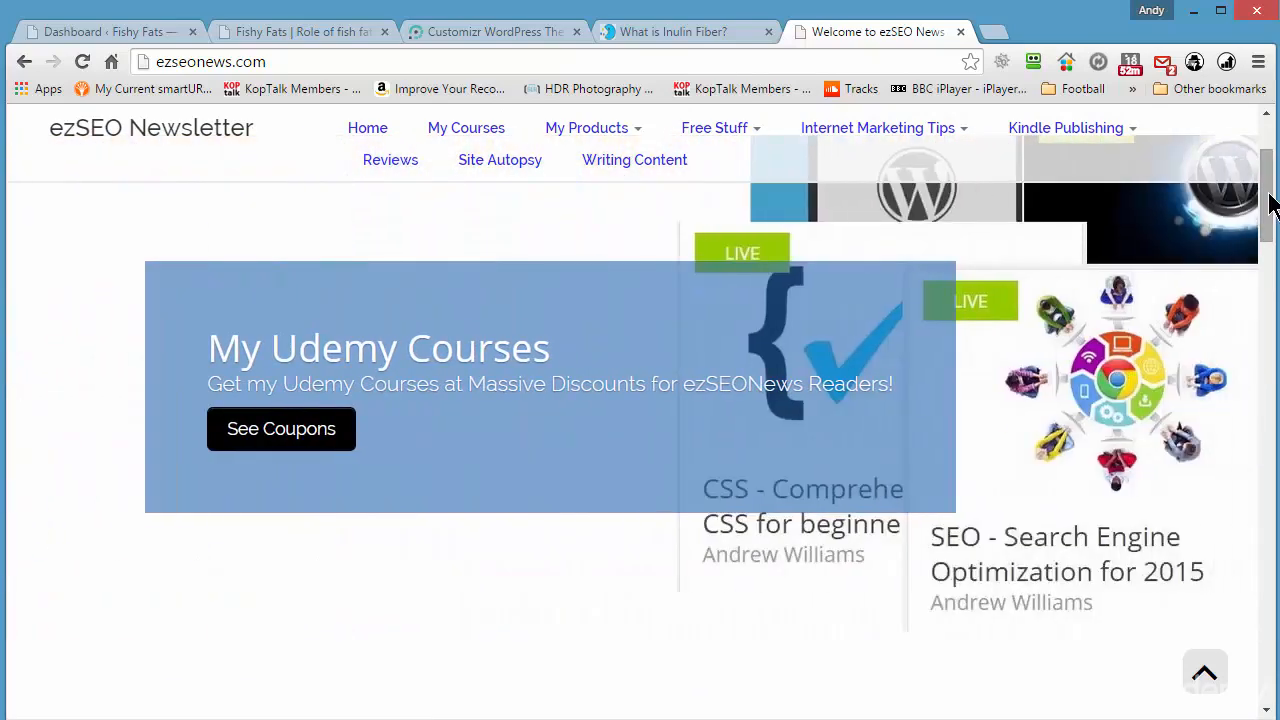
pyautogui.moveTo(1266, 200); pyautogui.dragTo(1255, 270)
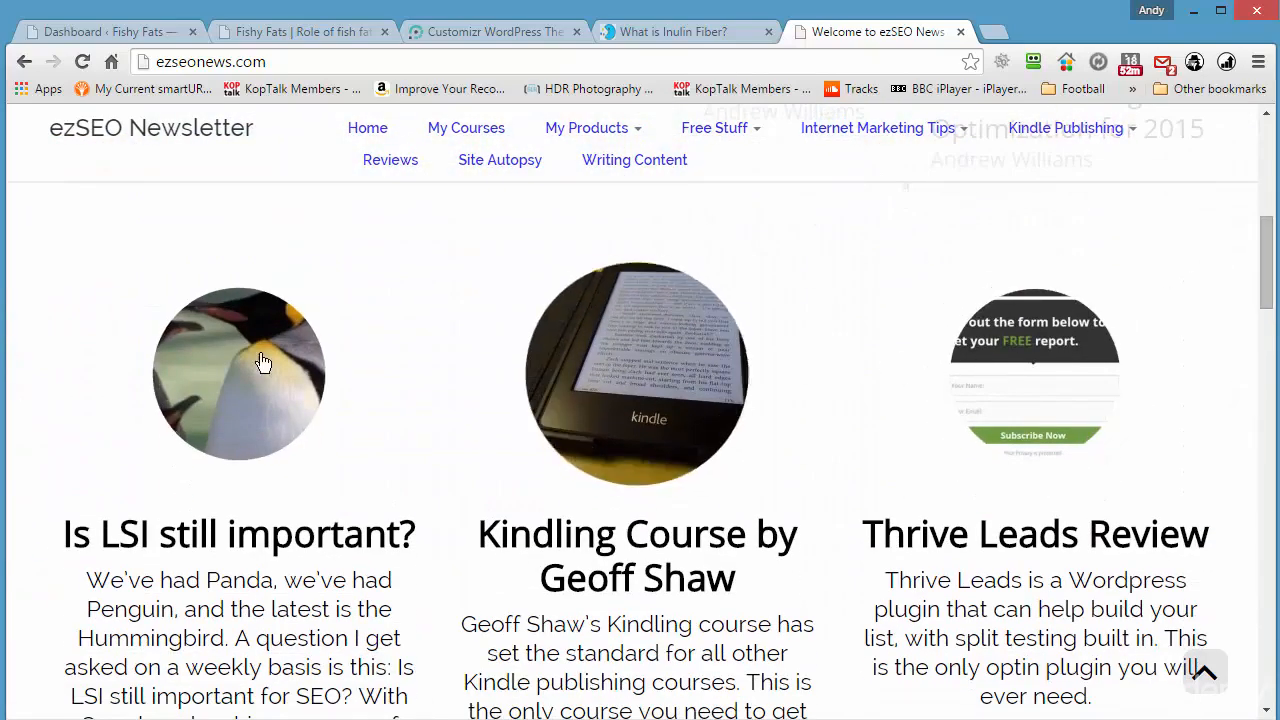
pyautogui.moveTo(1262, 262); pyautogui.dragTo(1266, 140)
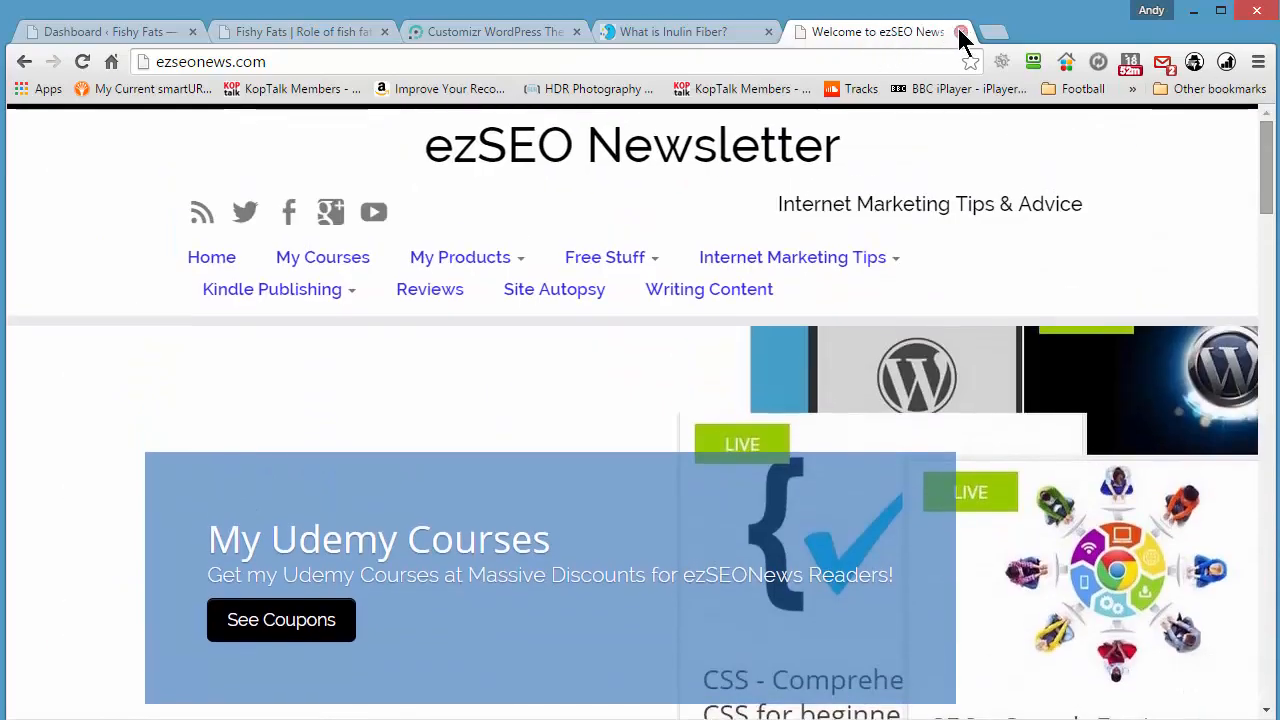
# Step: Close the ezSEO Newsletter, Healthy Gut Buddies and Customizr theme pages
pyautogui.click(960, 32)
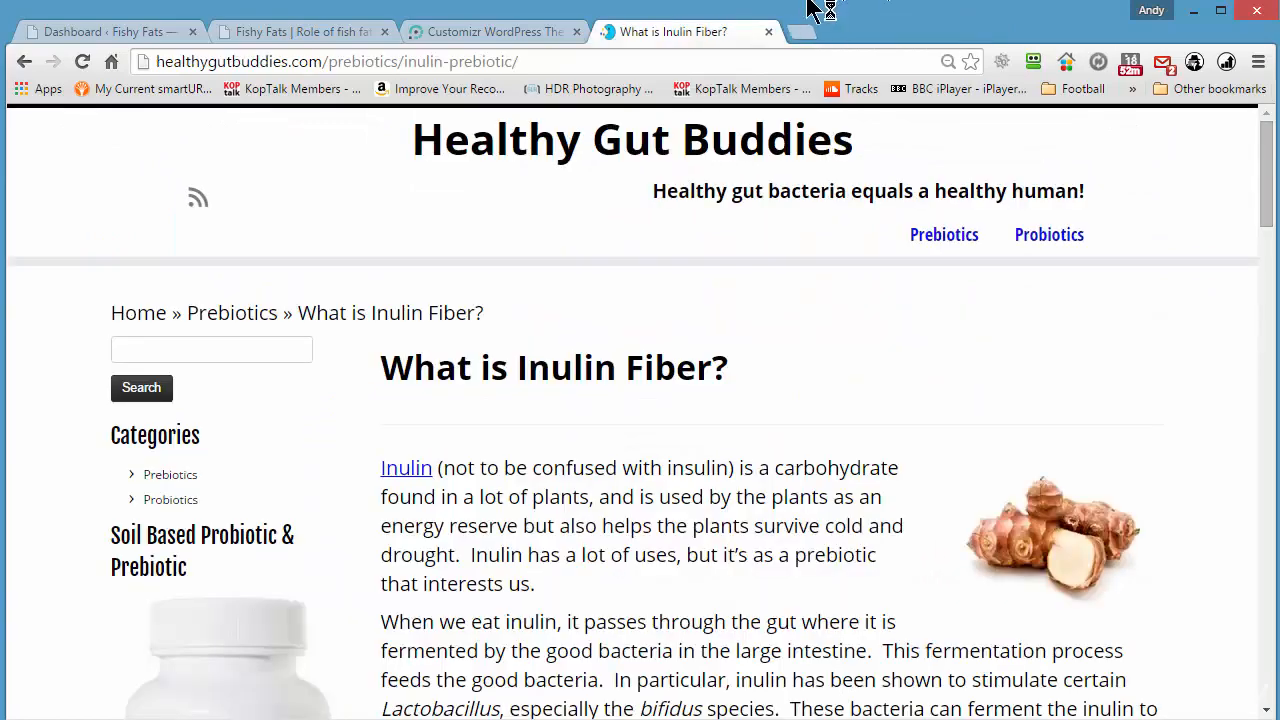
pyautogui.click(768, 32)
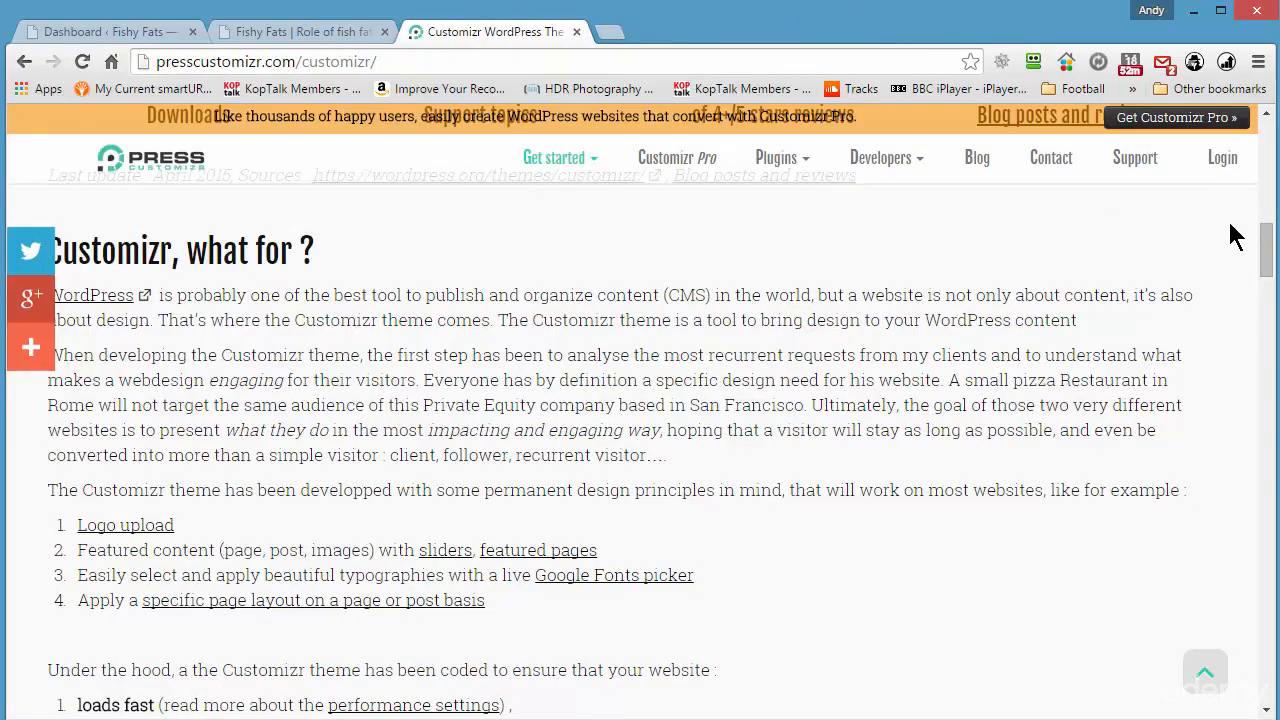
pyautogui.moveTo(1264, 250); pyautogui.dragTo(1266, 150)
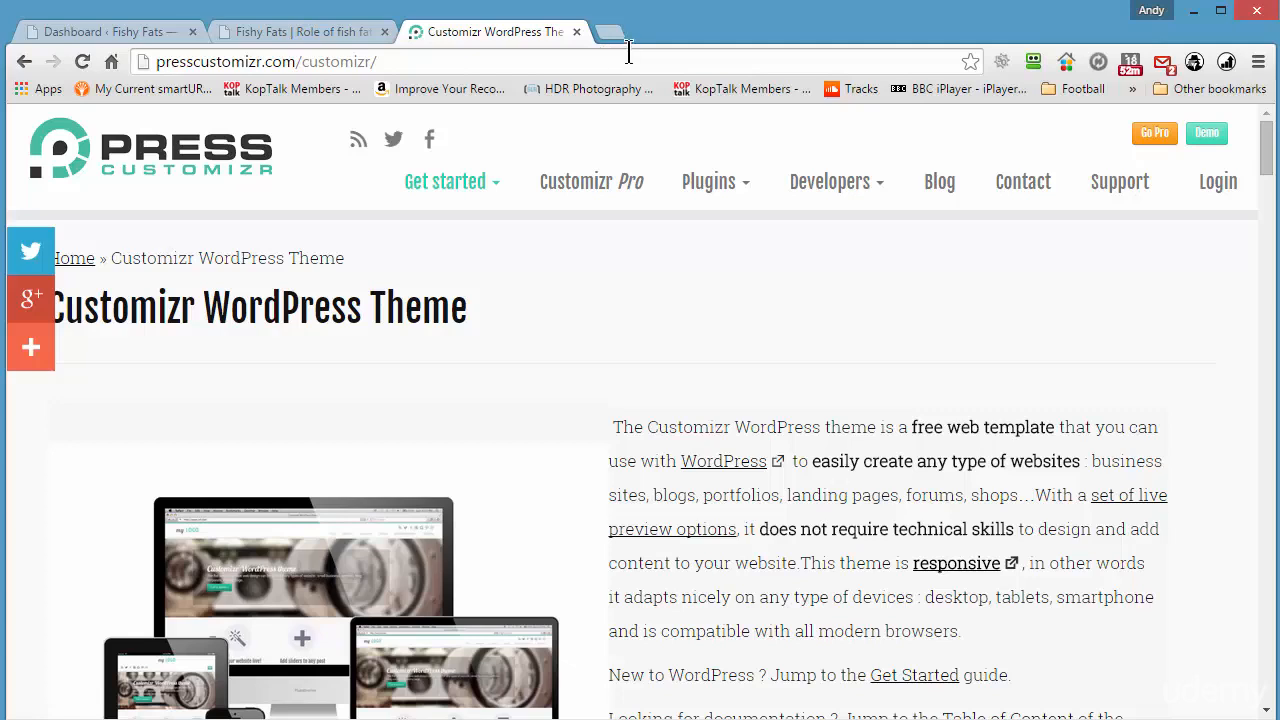
pyautogui.click(576, 32)
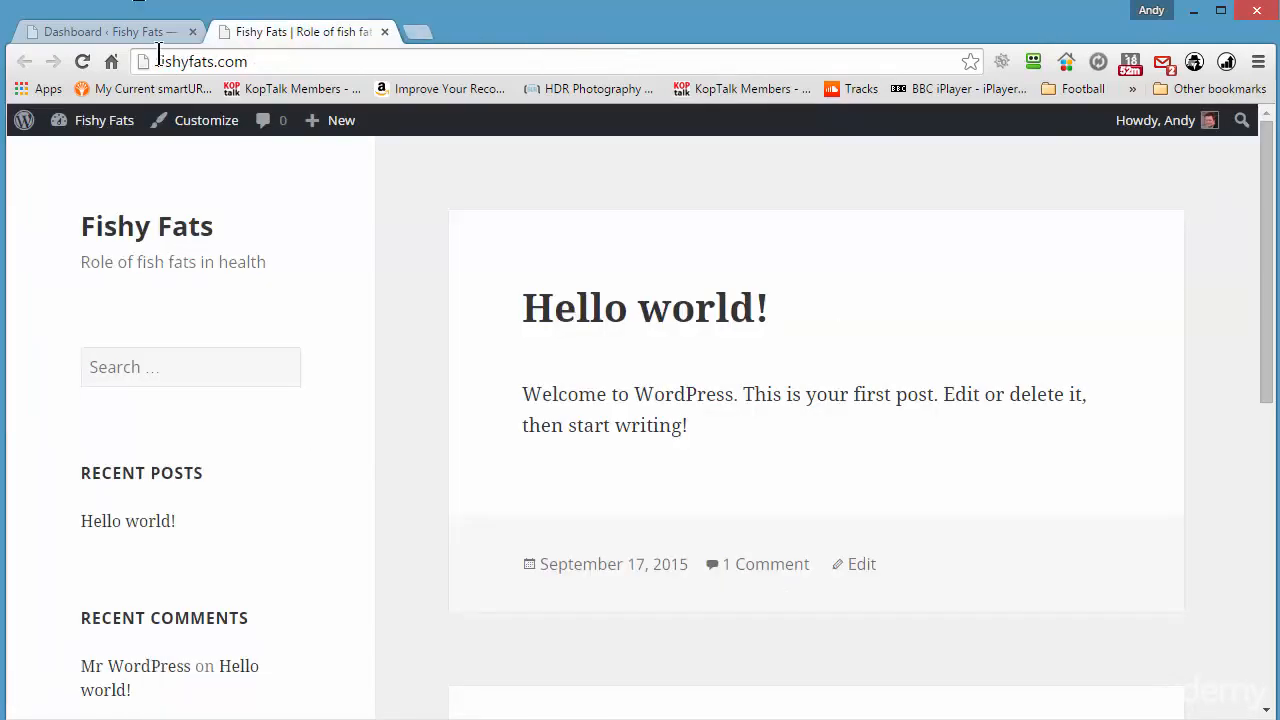
# Step: Upload and install customizr-pro.zip from the Customizr Pro THeme folder as a new Fishy Fats theme, and activate it
pyautogui.click(128, 32)
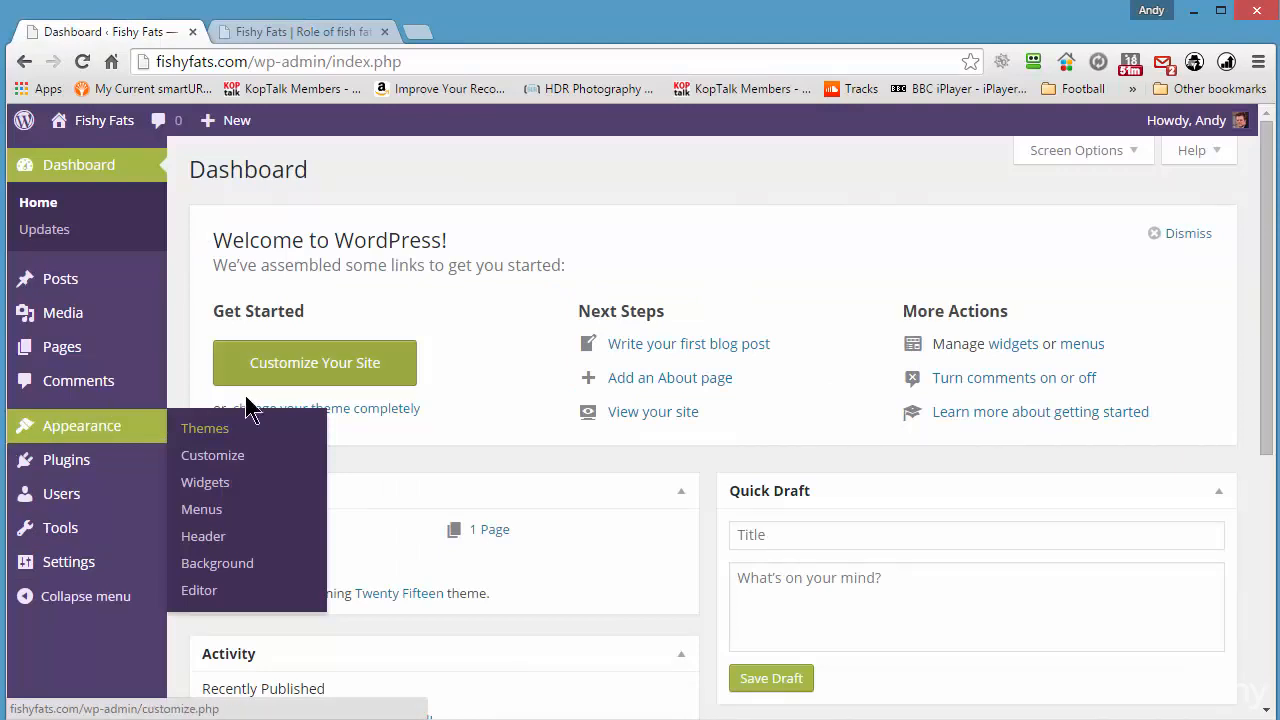
pyautogui.click(186, 432)
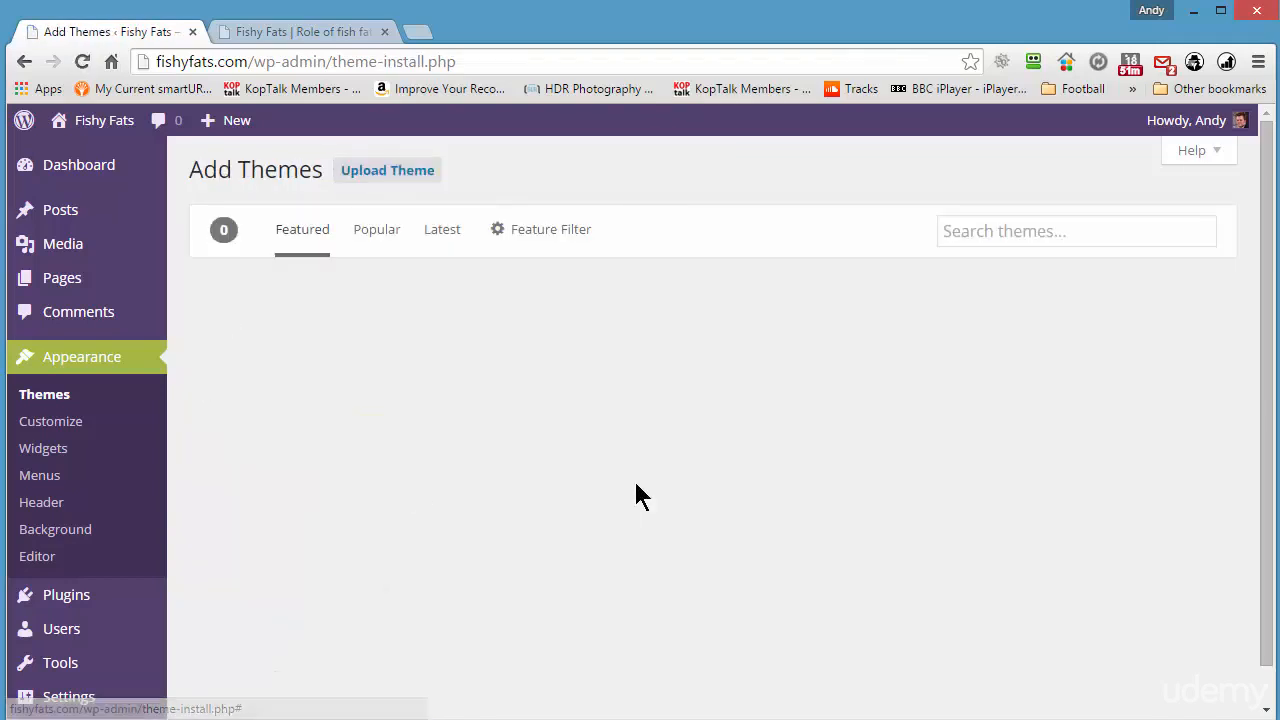
pyautogui.click(387, 172)
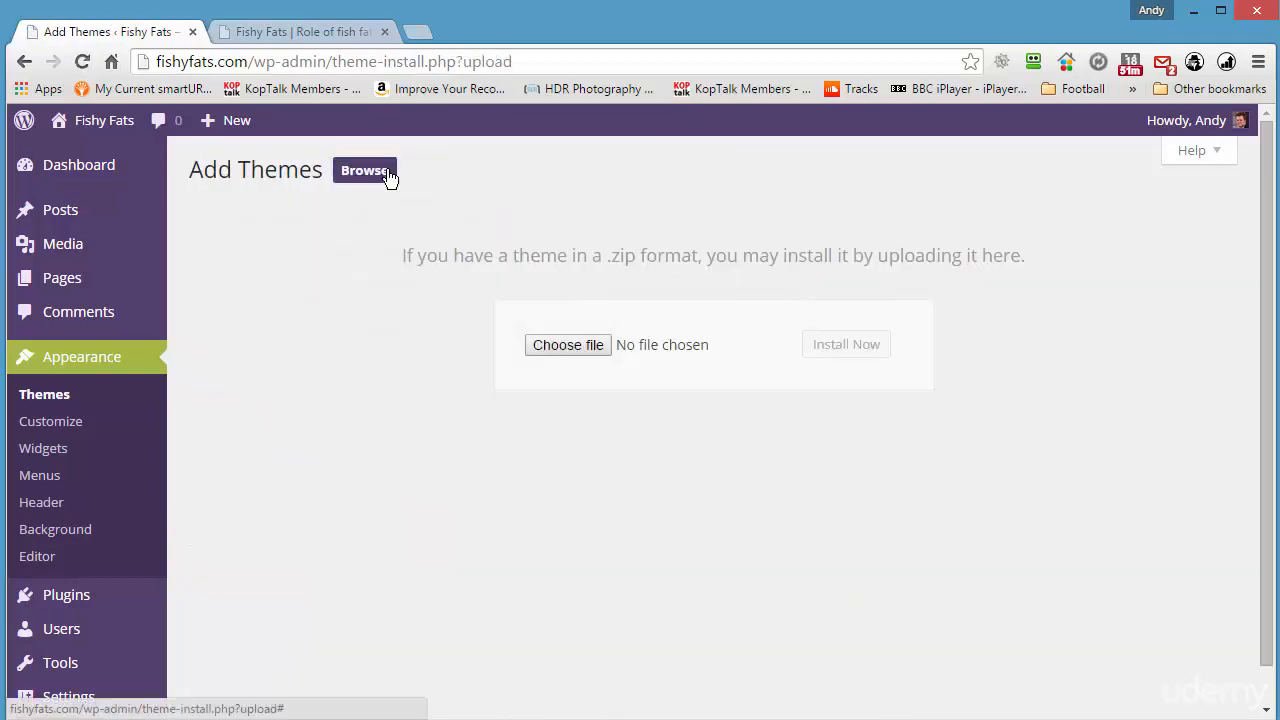
pyautogui.click(562, 342)
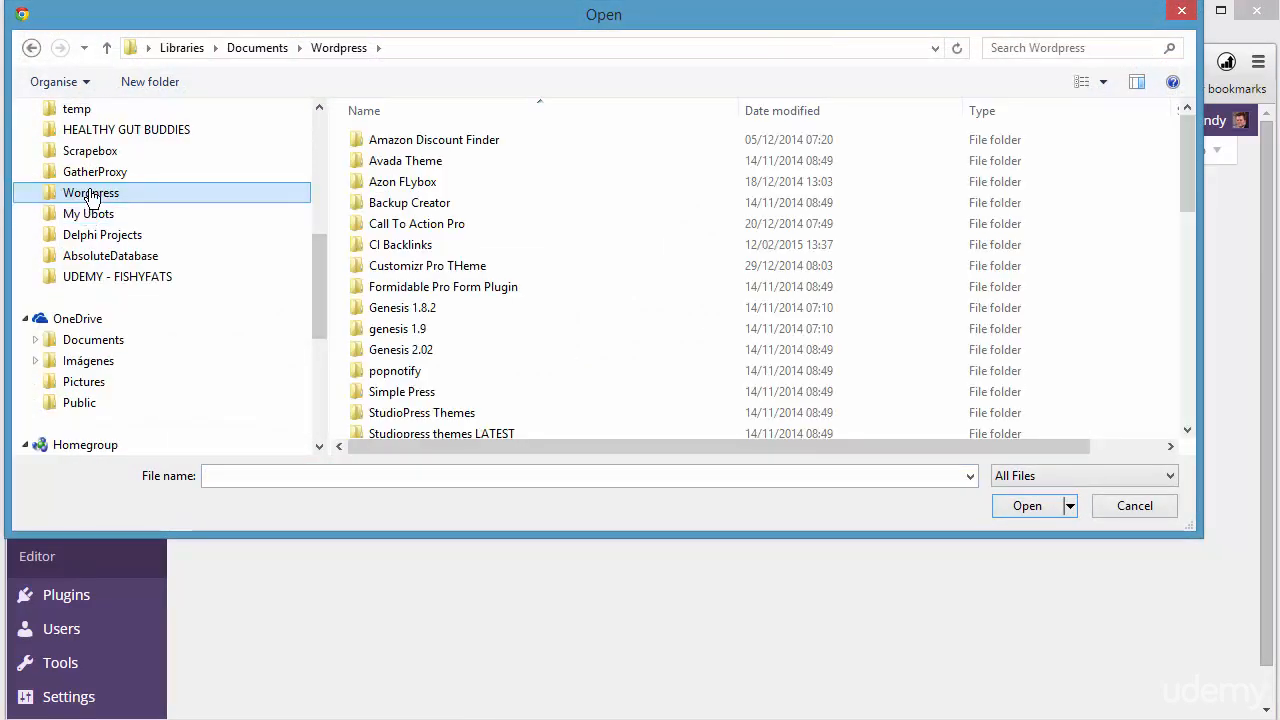
pyautogui.doubleClick(415, 265)
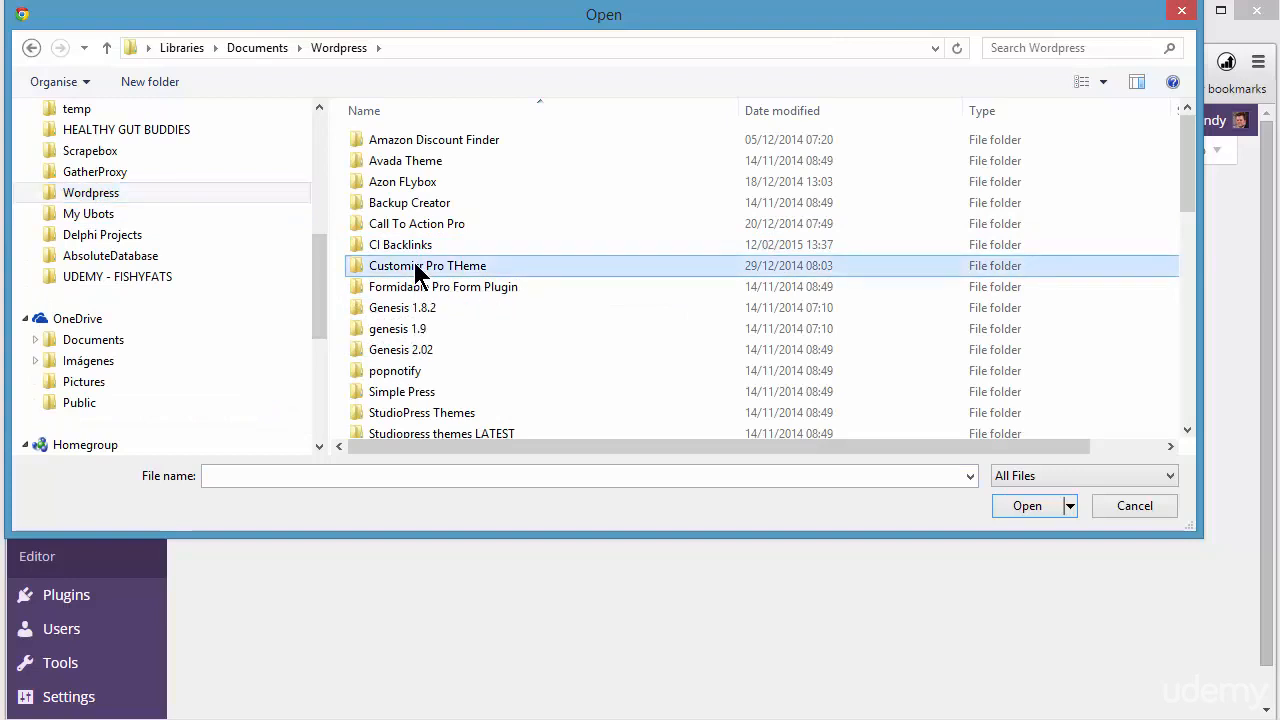
pyautogui.doubleClick(413, 162)
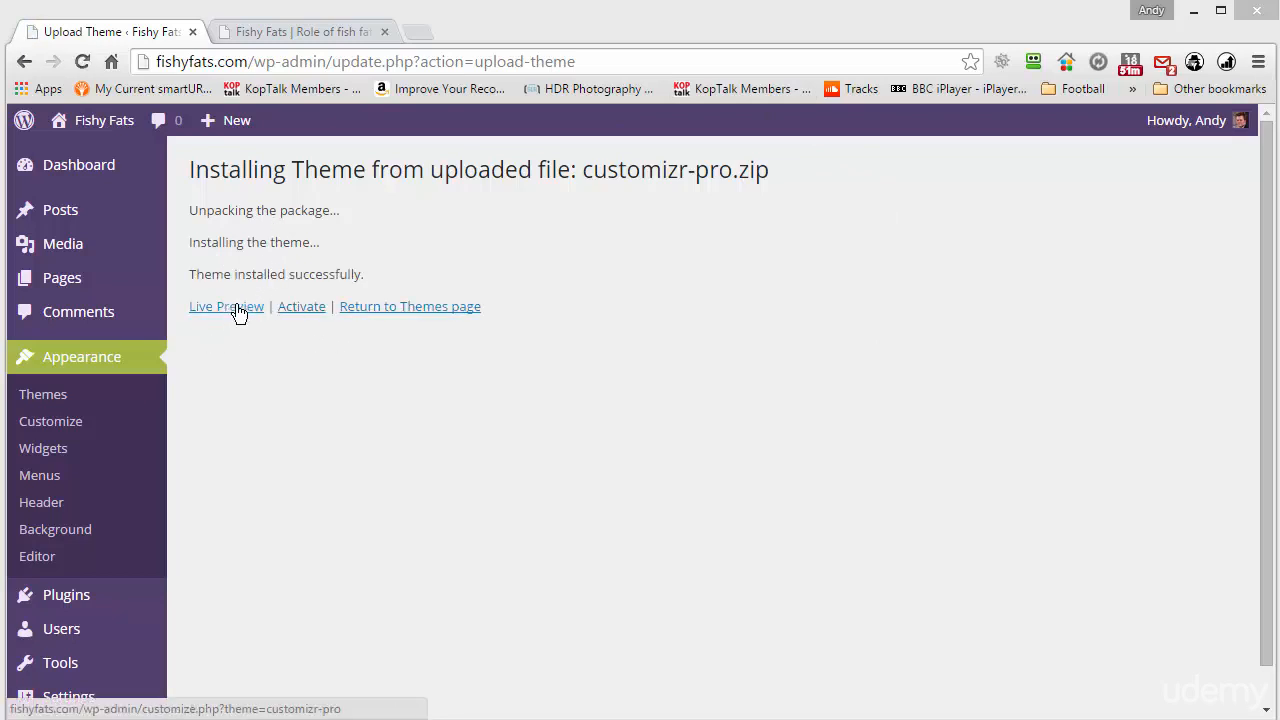
pyautogui.click(314, 314)
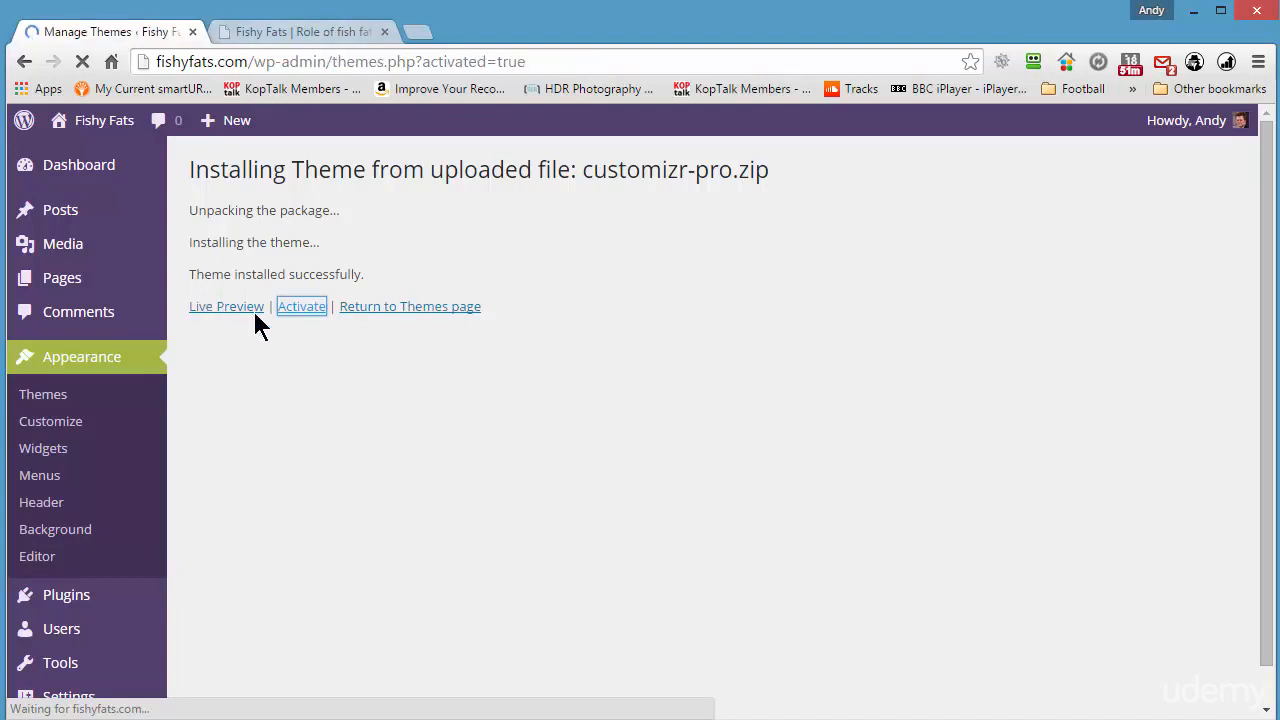
# Step: Reload the Fishy Fats homepage to examine its layout under the activated theme, and return to the site's theme management page
pyautogui.click(296, 36)
pyautogui.click(83, 61)
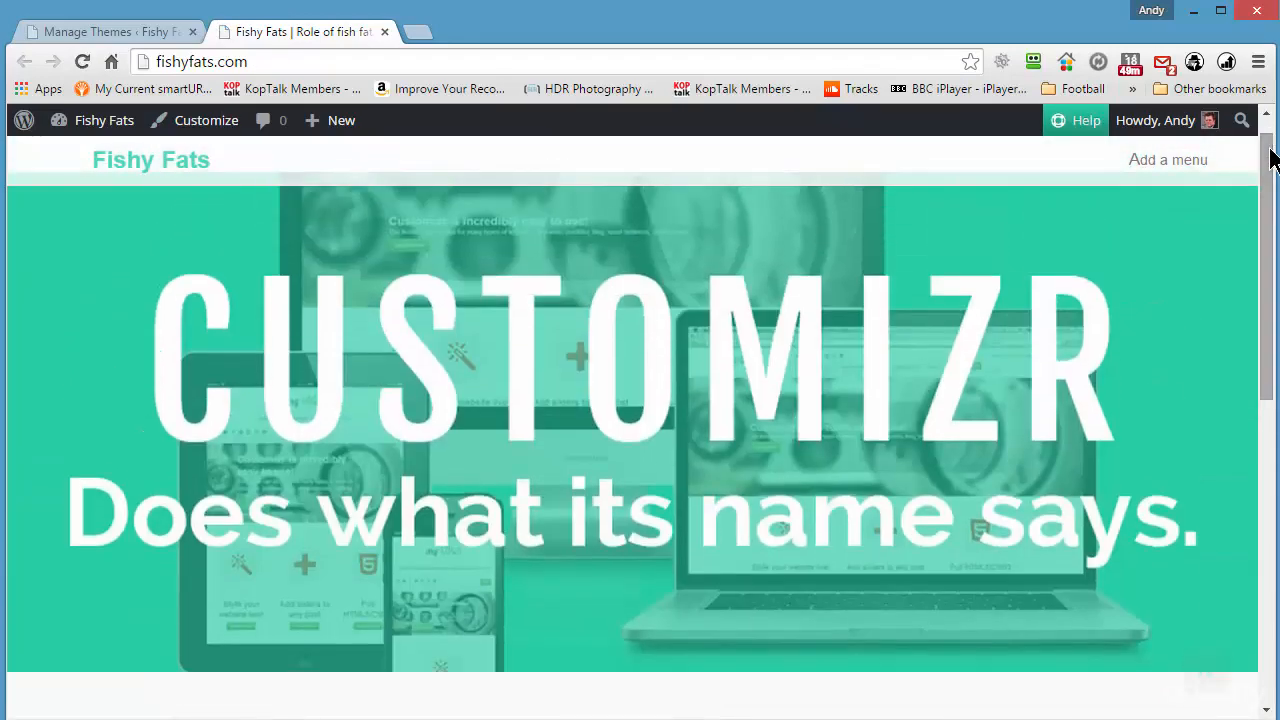
pyautogui.moveTo(1268, 200); pyautogui.dragTo(1258, 600)
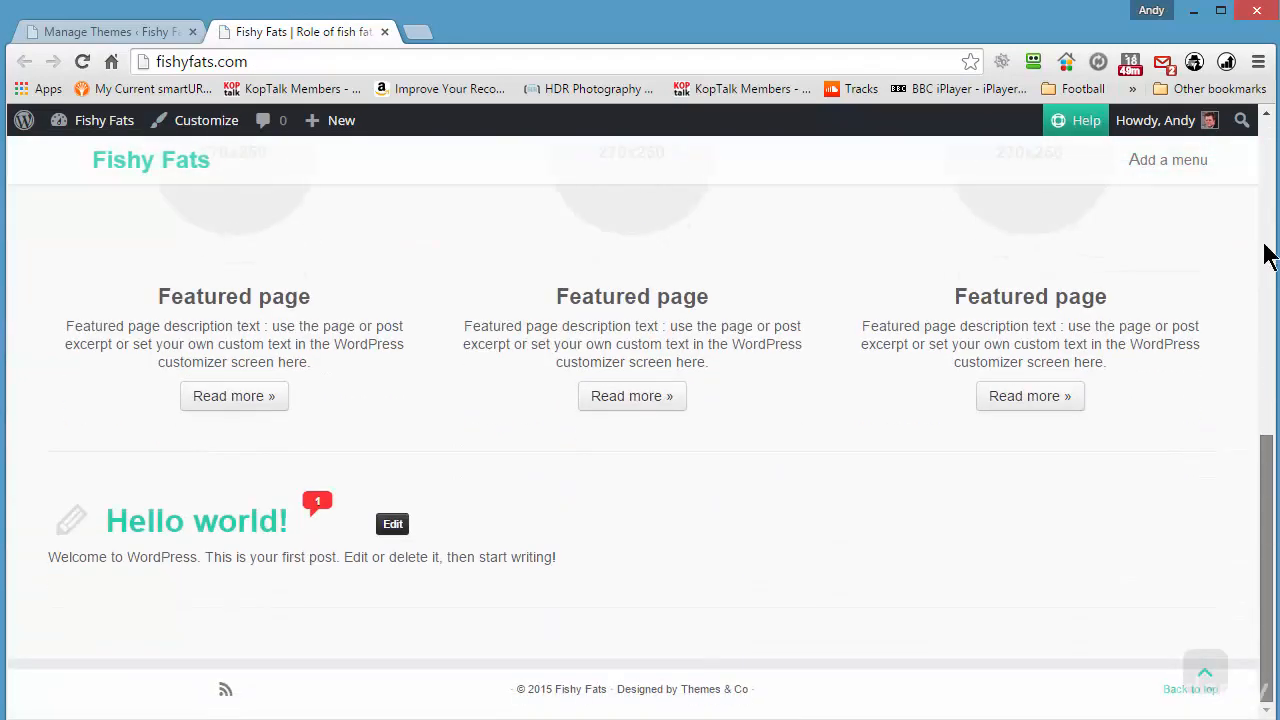
pyautogui.scroll(10, 1270, 255)
pyautogui.click(166, 32)
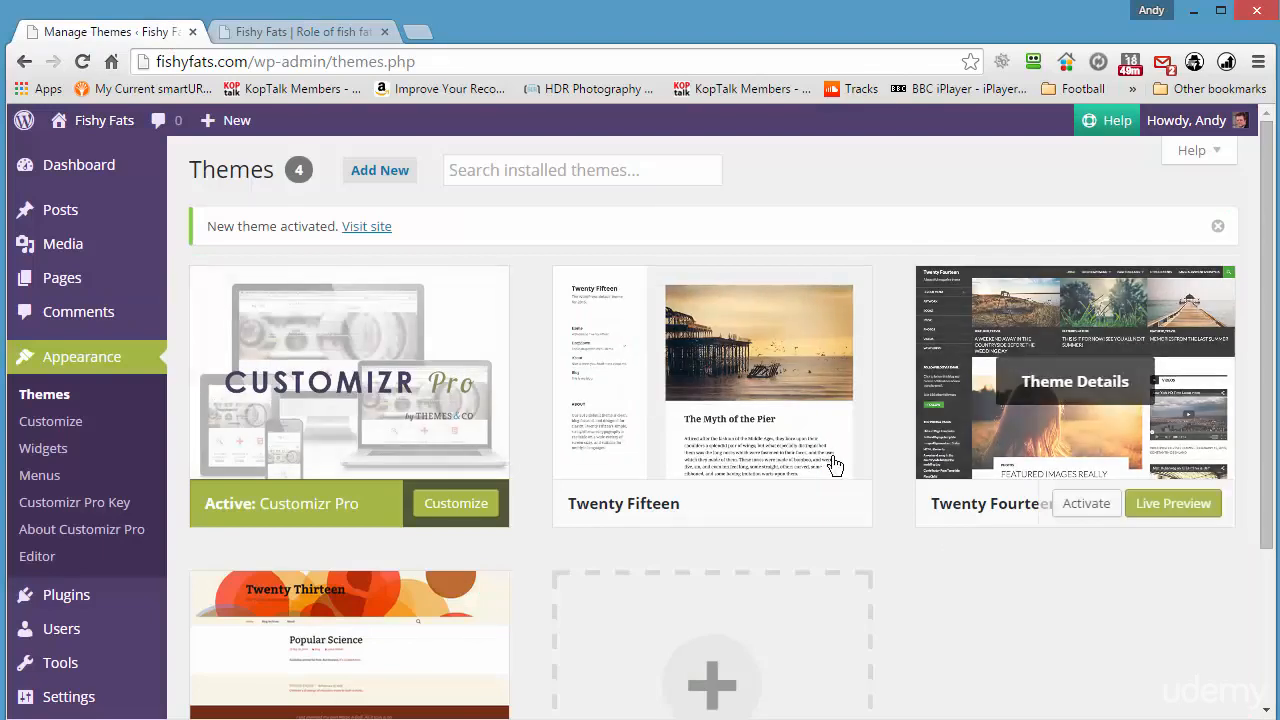
# Step: Delete the inactive Twenty Fifteen, Twenty Fourteen and Twenty Thirteen themes, keeping only Customizr Pro installed
pyautogui.click(723, 388)
pyautogui.click(1203, 679)
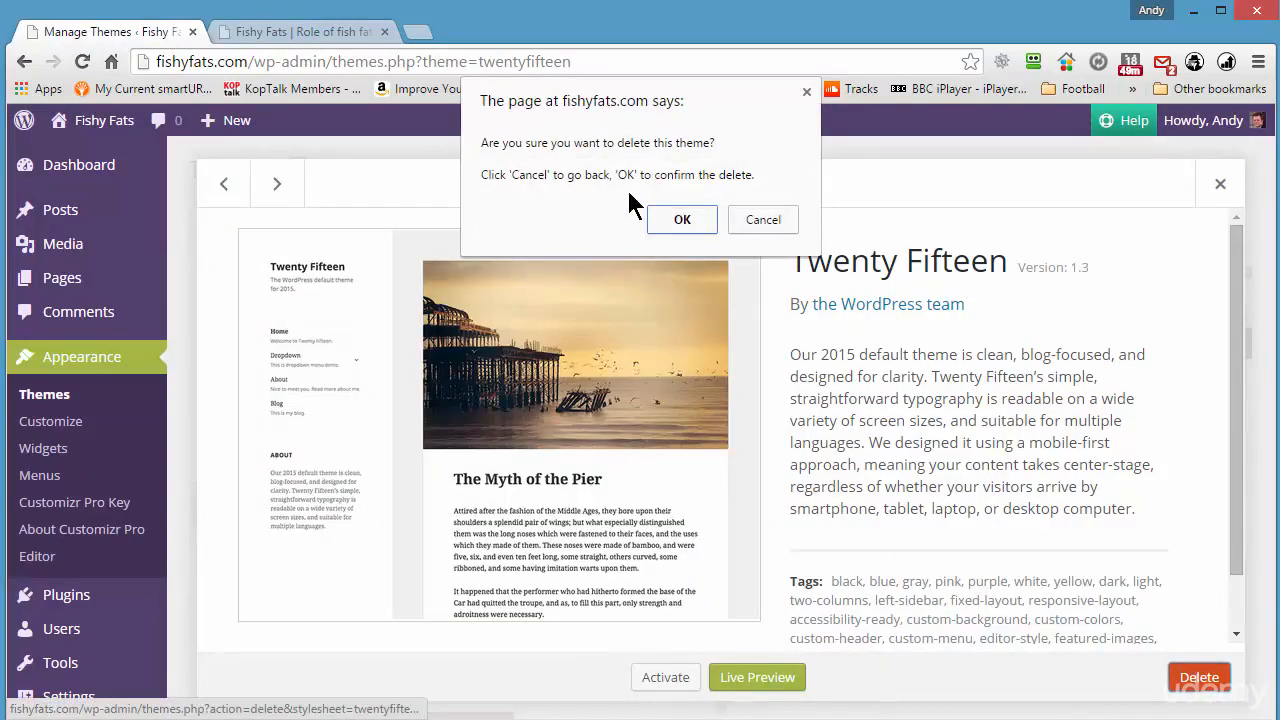
pyautogui.click(680, 220)
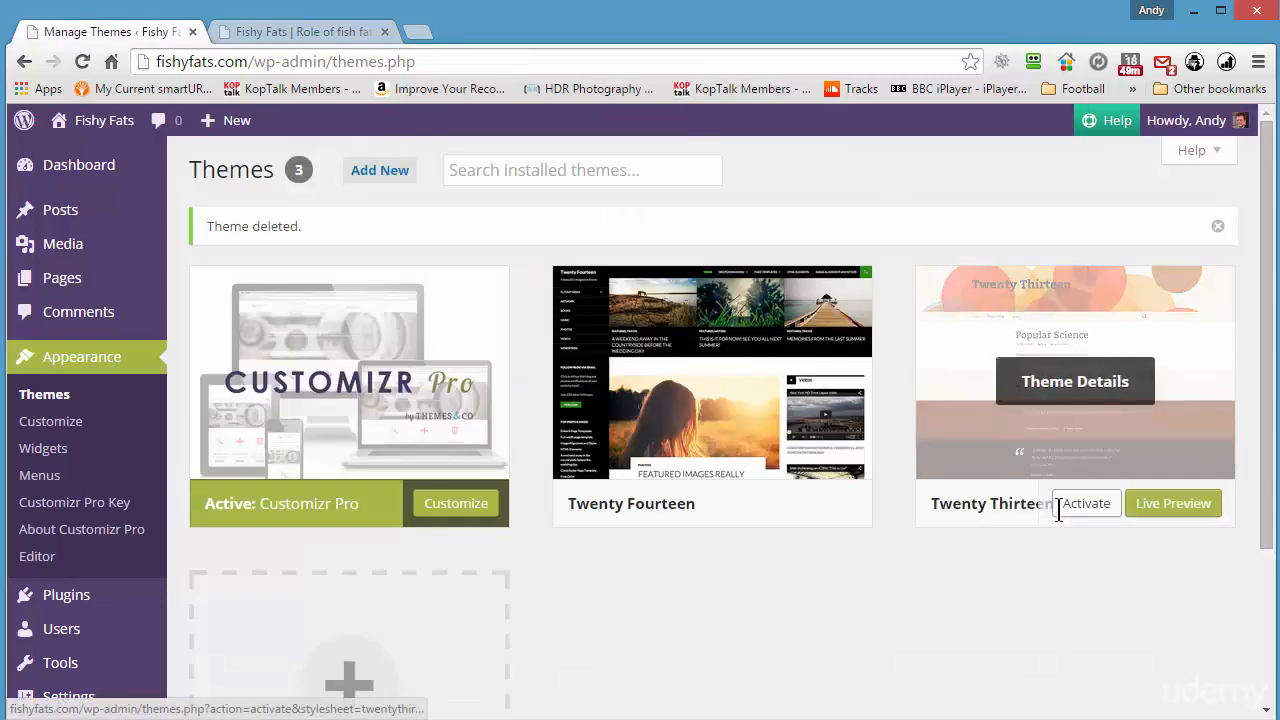
pyautogui.click(766, 366)
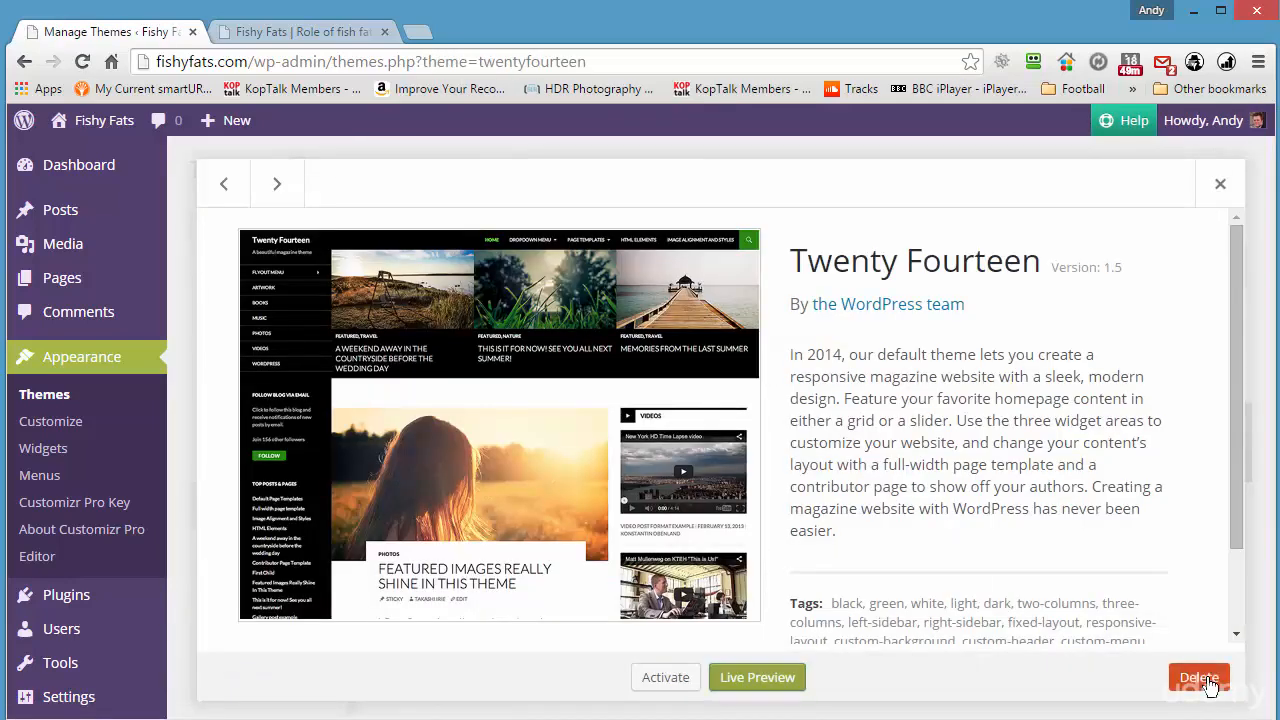
pyautogui.click(1199, 678)
pyautogui.click(680, 220)
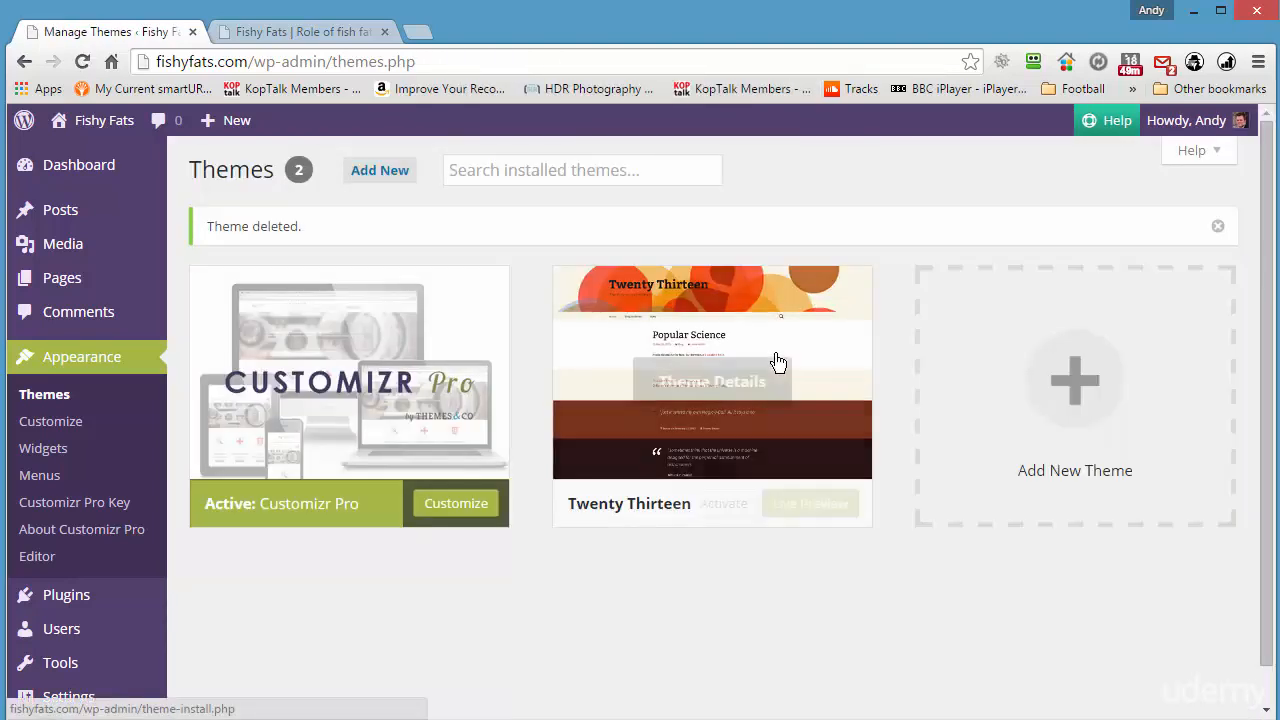
pyautogui.click(772, 362)
pyautogui.click(1195, 680)
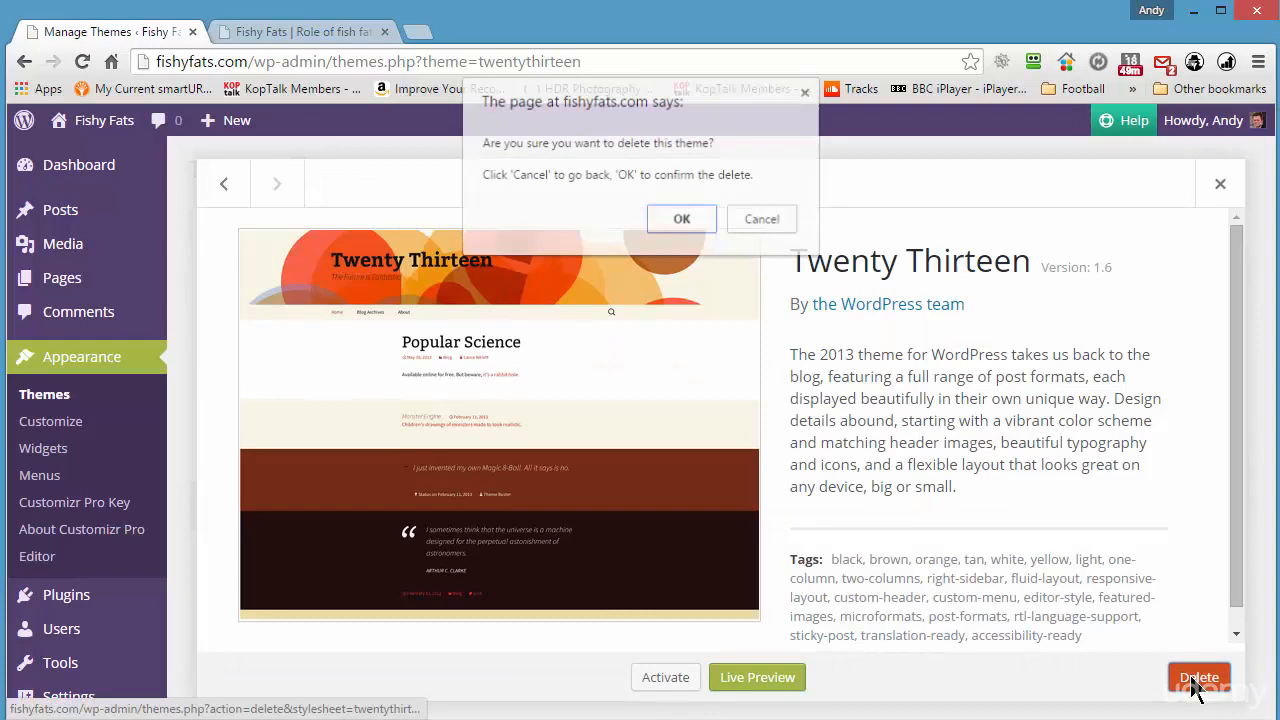
pyautogui.click(684, 222)
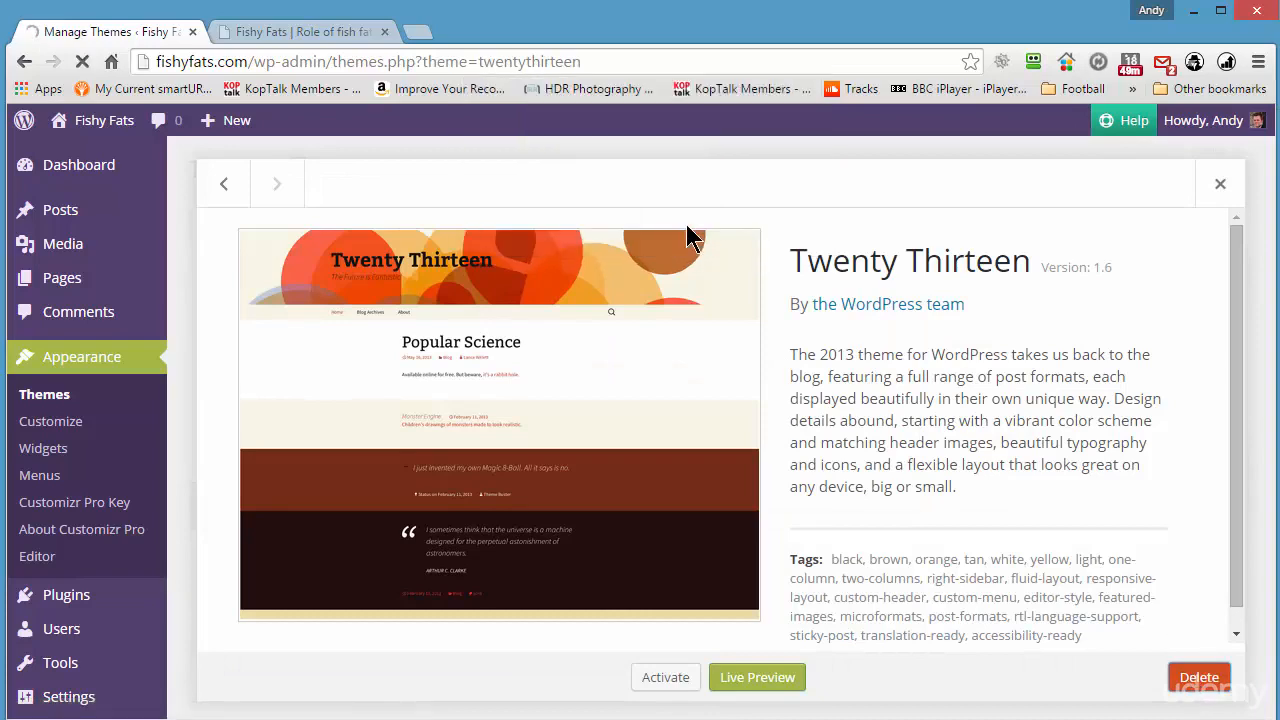
pyautogui.scroll(-4, 700, 385)
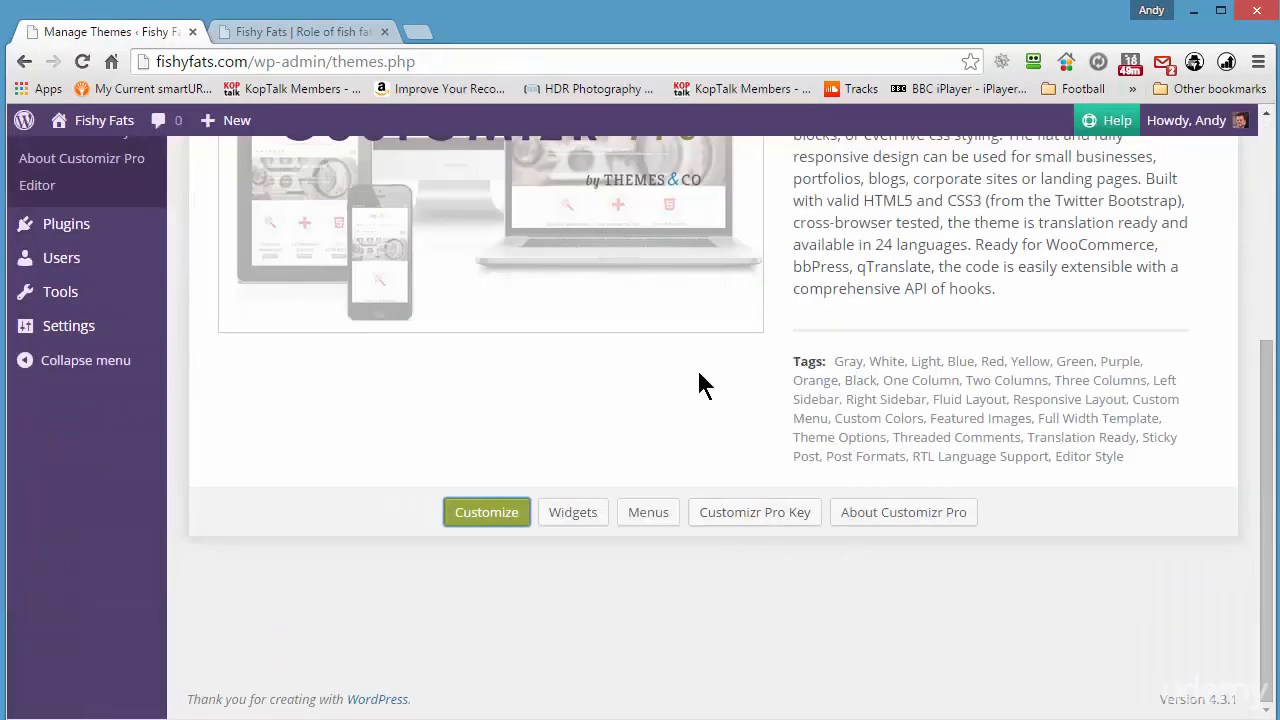
pyautogui.scroll(4, 695, 485)
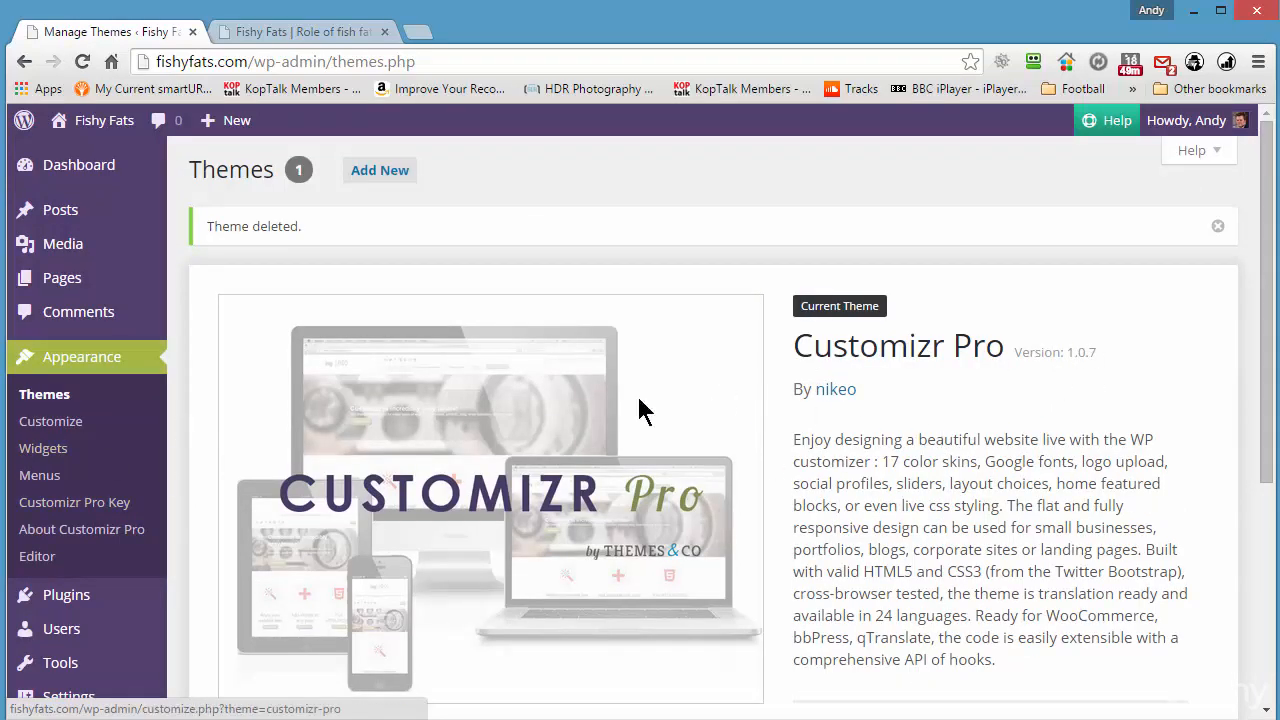
# Step: Paste the Customizr Pro activation key into the theme's key settings, save it and activate the key
pyautogui.click(84, 508)
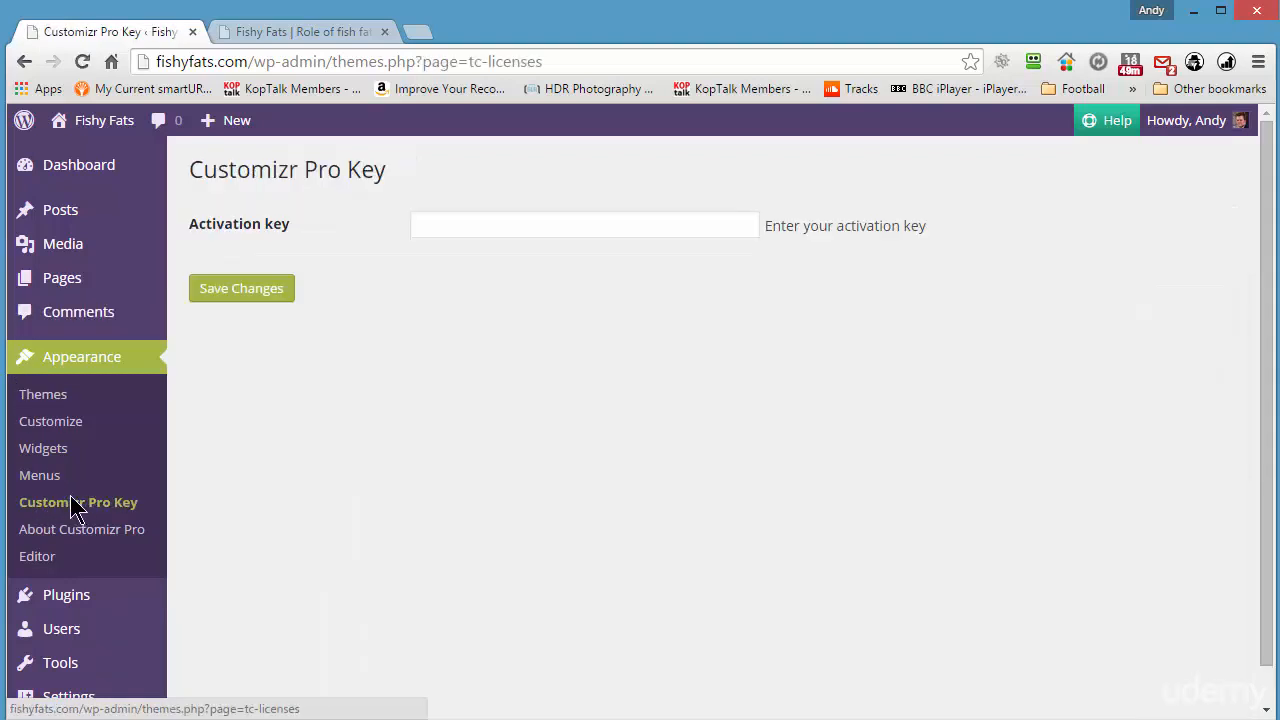
pyautogui.click(429, 223)
pyautogui.rightClick(438, 224)
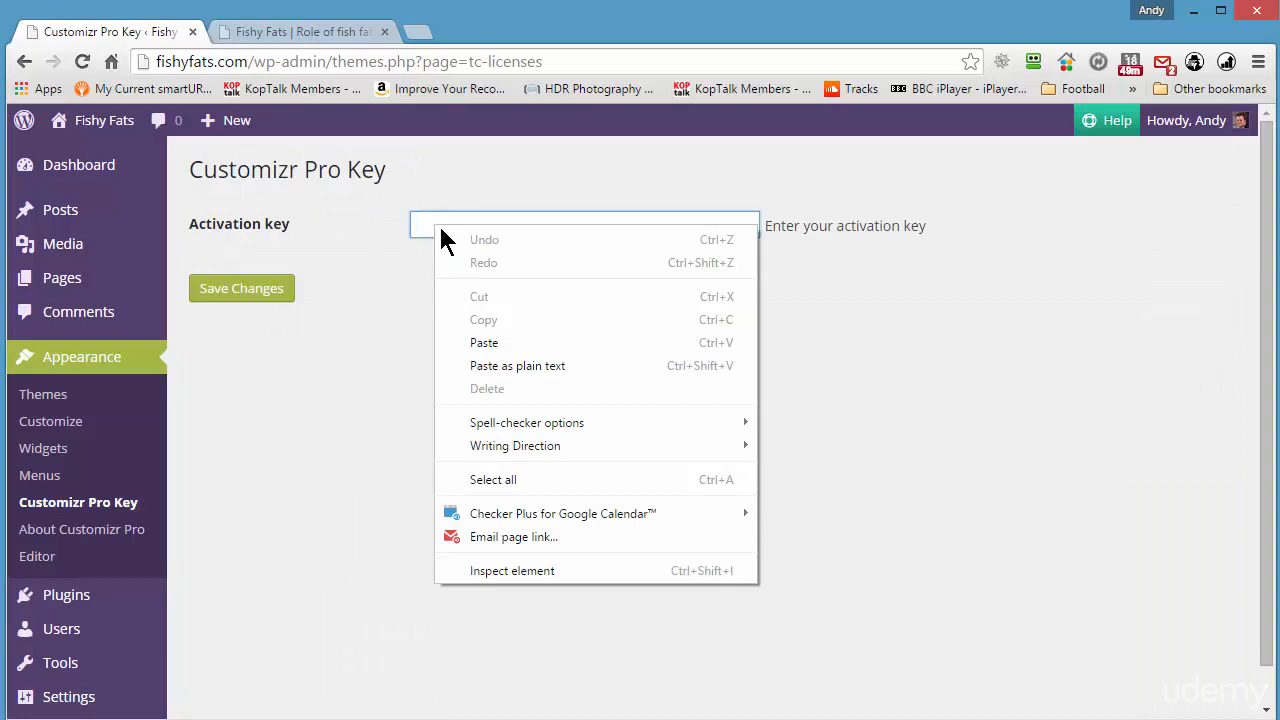
pyautogui.click(482, 343)
pyautogui.click(215, 287)
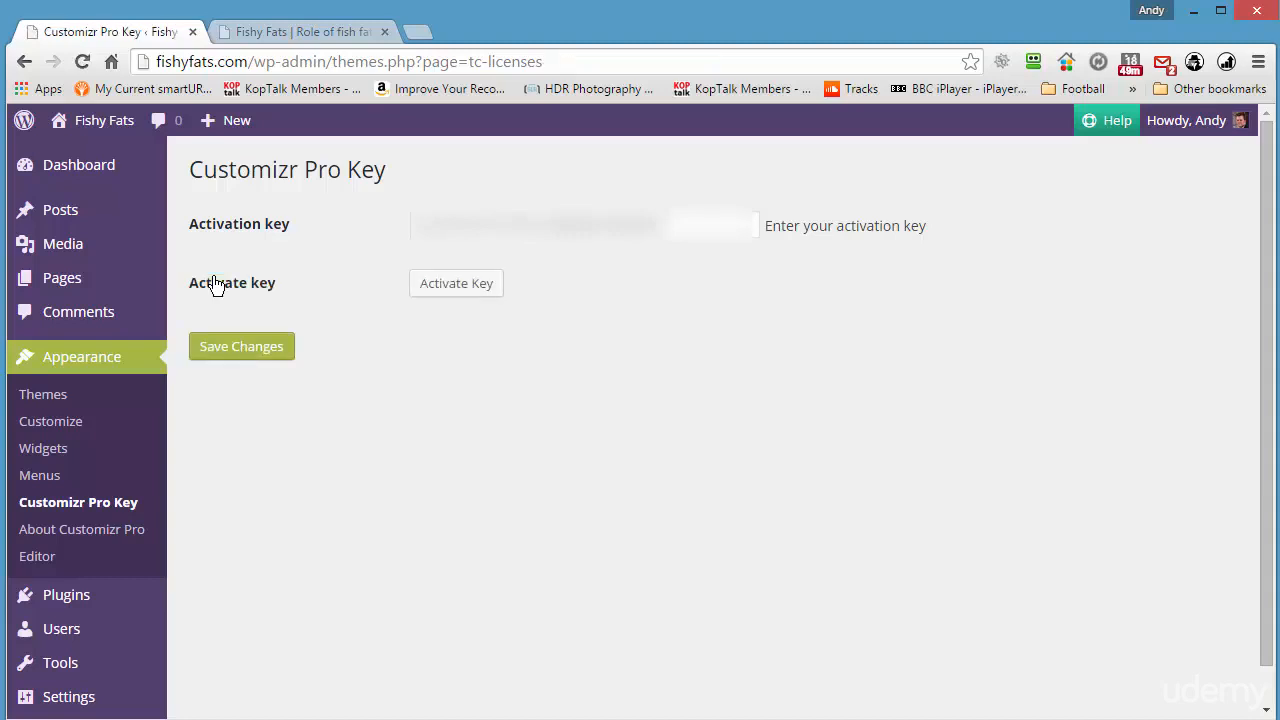
pyautogui.click(468, 288)
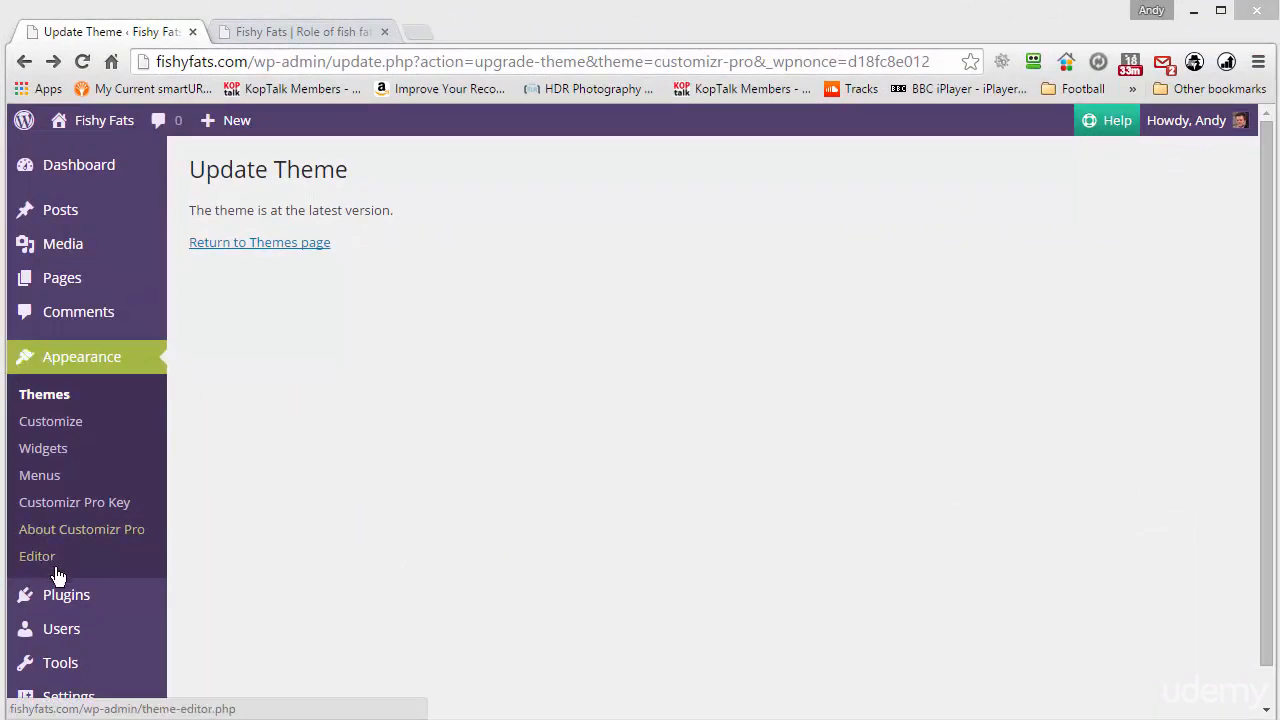
# Step: Search the plugin directory for "childify me", then install and activate the Childify Me plugin
pyautogui.moveTo(60, 598)
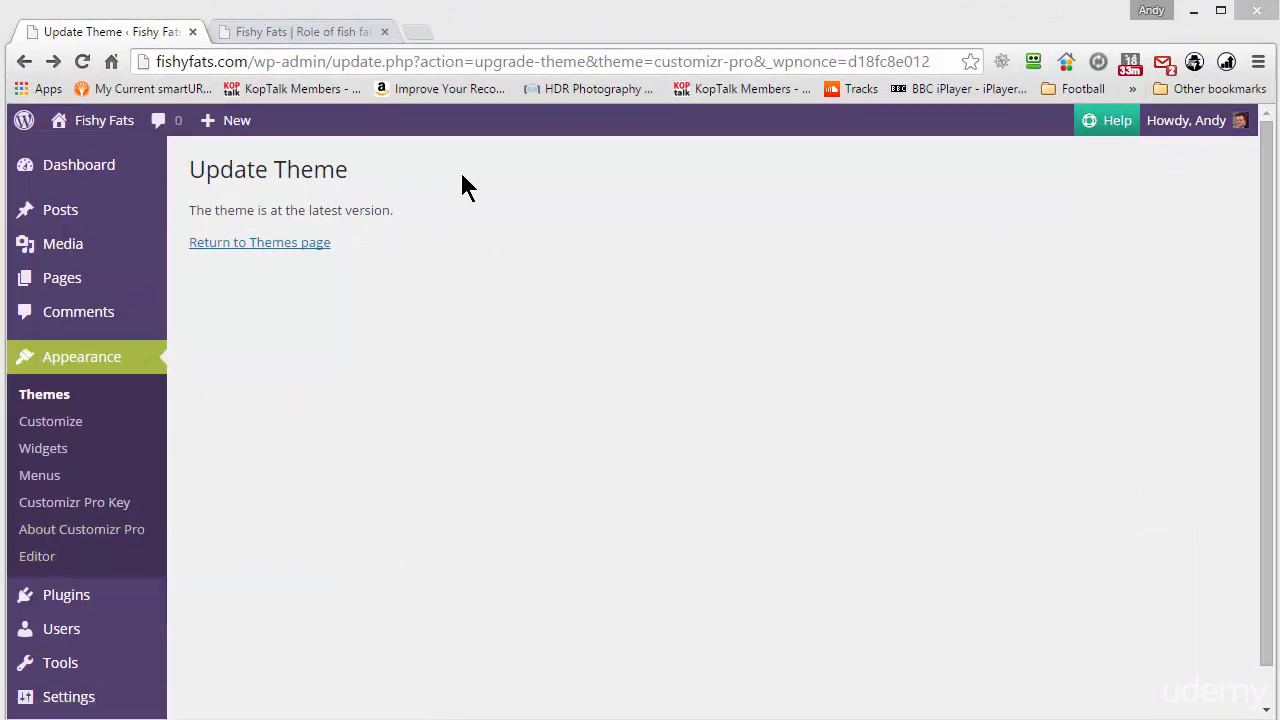
pyautogui.moveTo(104, 595)
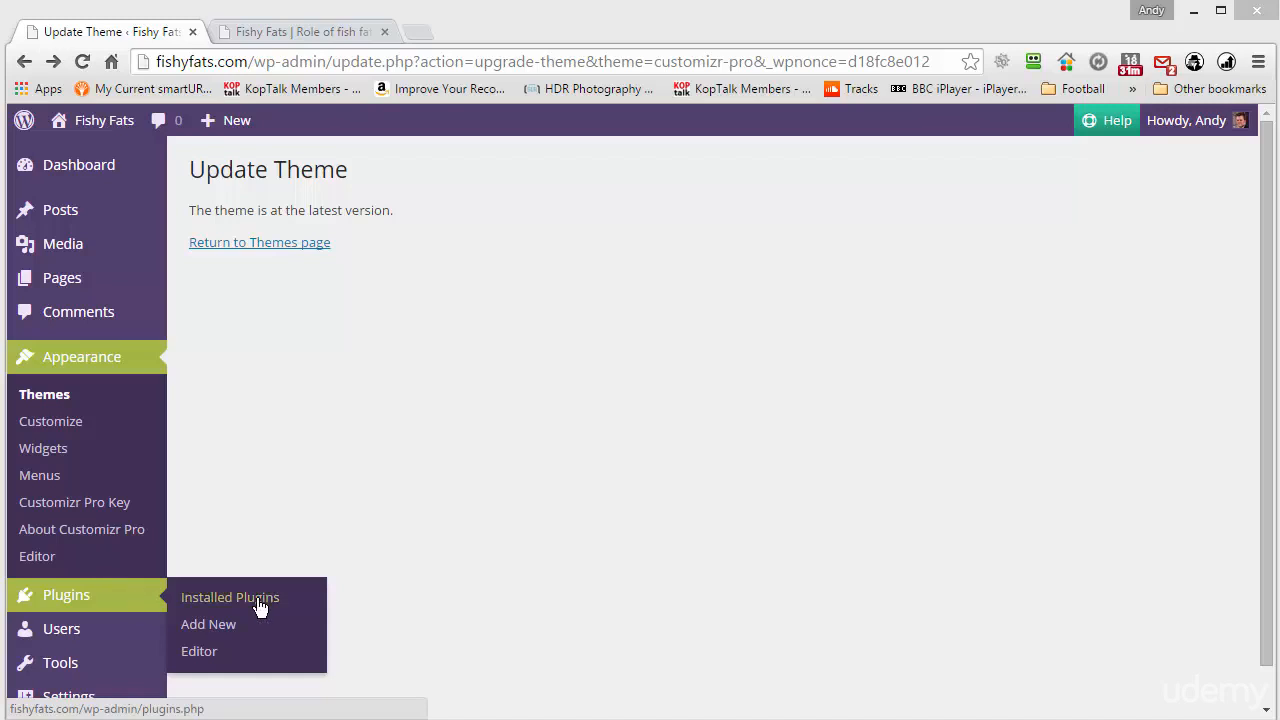
pyautogui.click(224, 632)
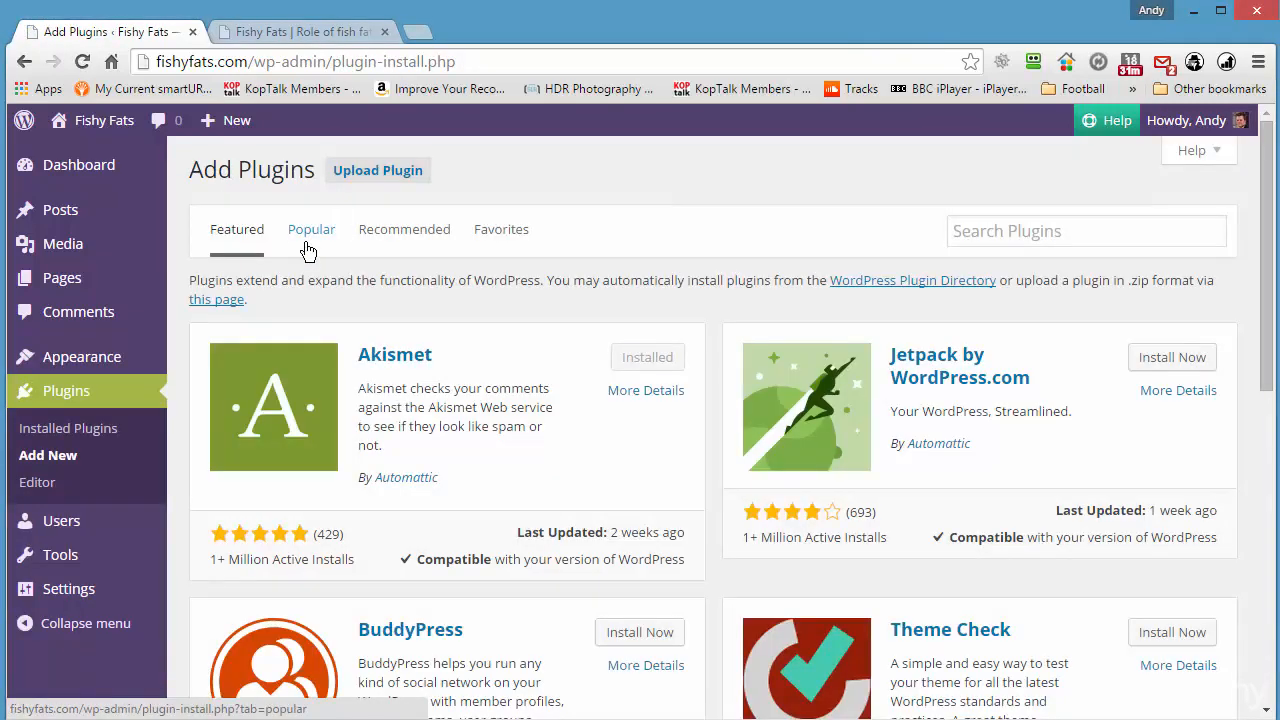
pyautogui.click(962, 238)
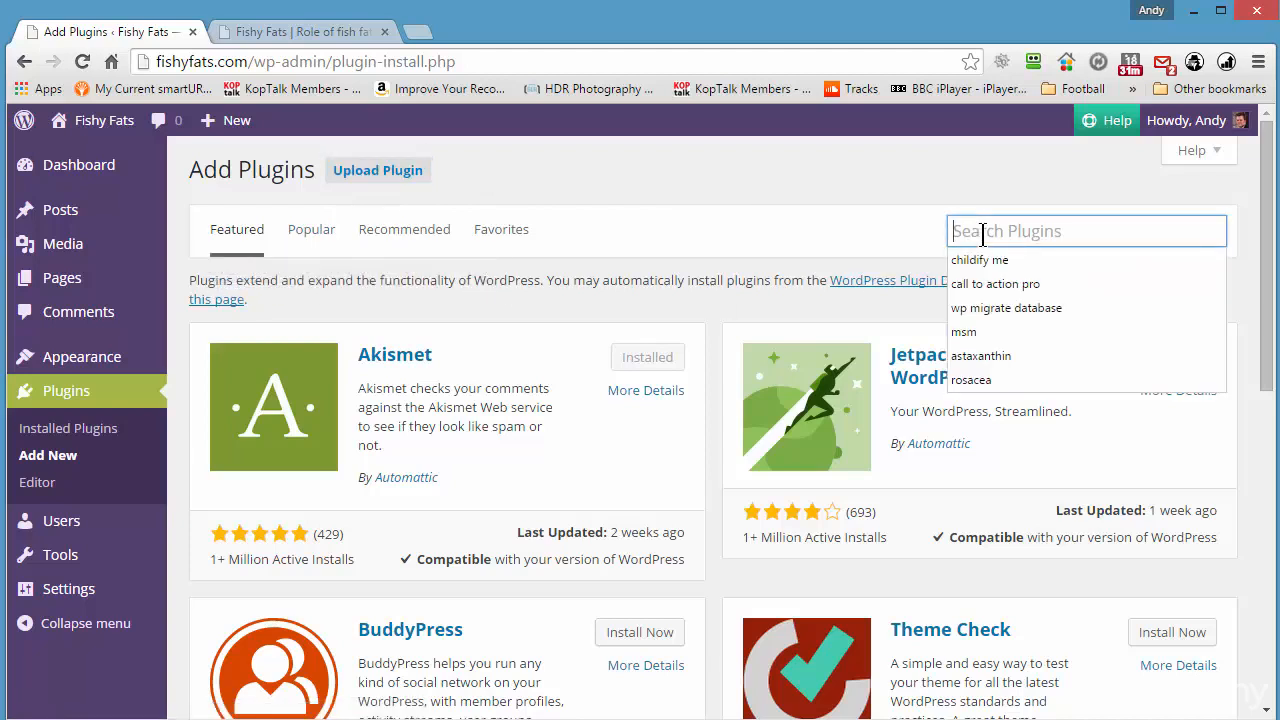
pyautogui.click(1030, 258)
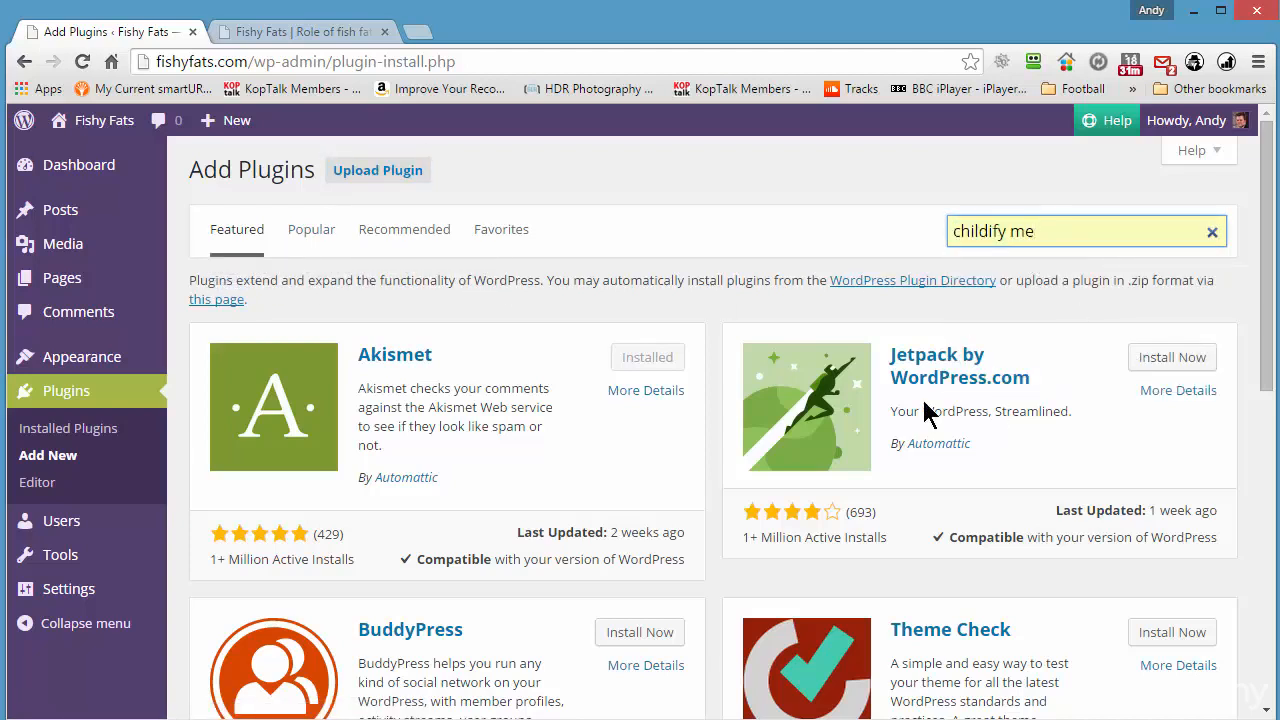
pyautogui.press('Return')
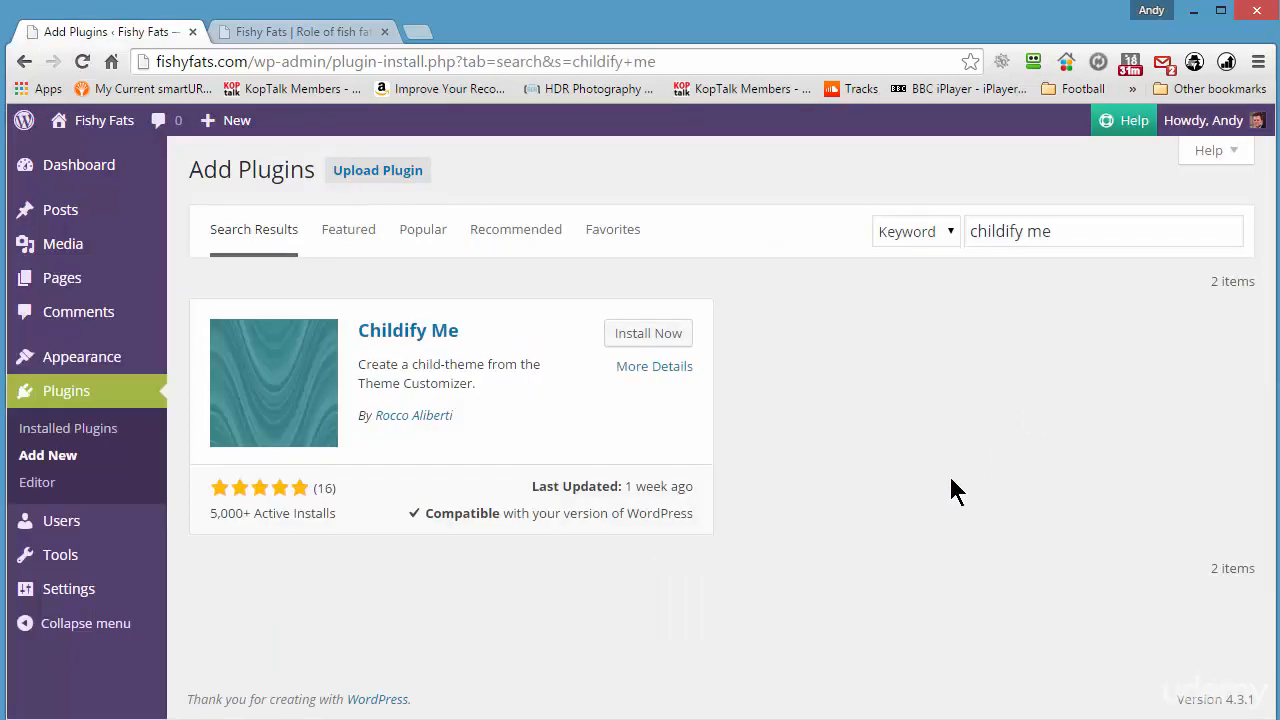
pyautogui.click(636, 338)
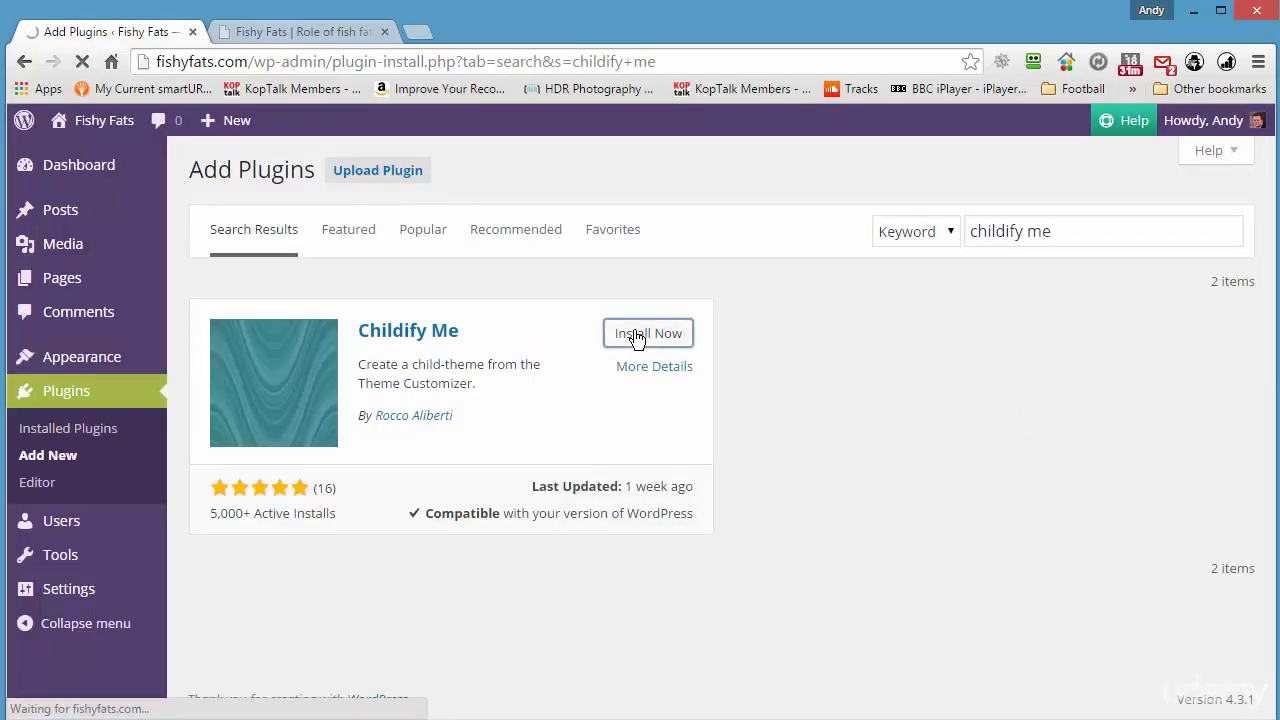
pyautogui.click(225, 343)
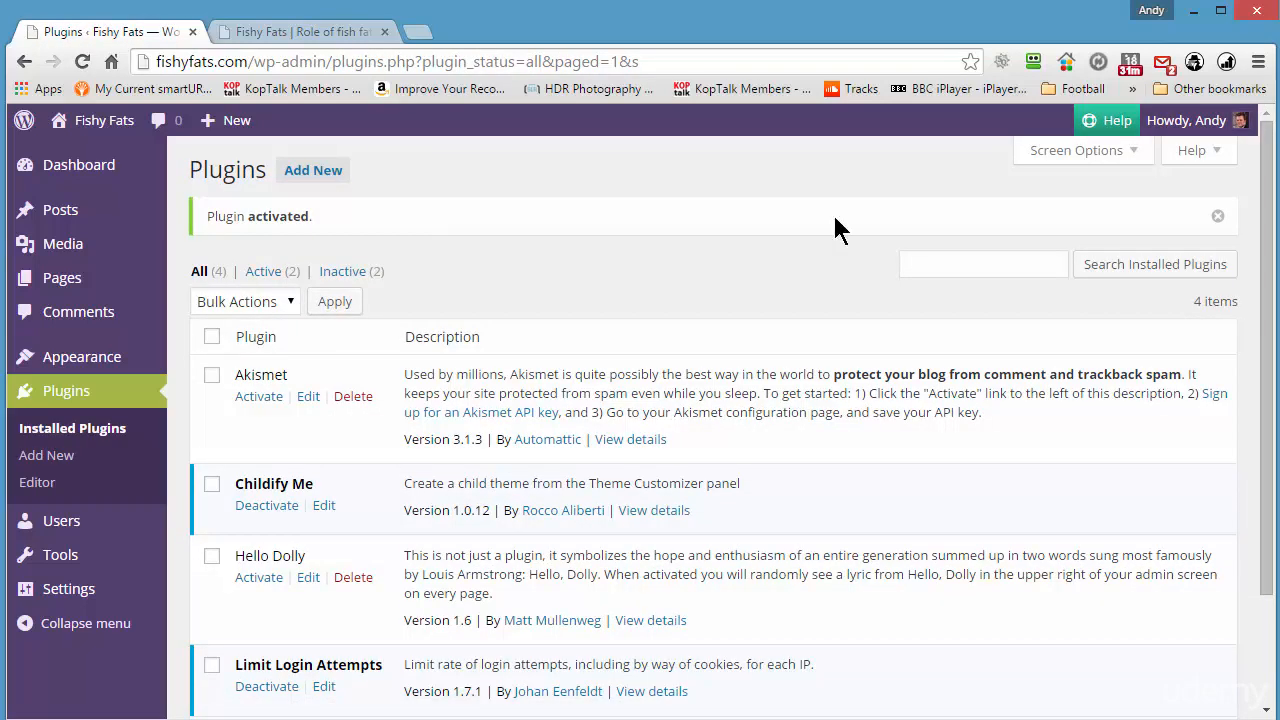
# Step: Create a child theme of Customizr Pro named MyFishyTheme with Childify Me in the theme customizer
pyautogui.moveTo(80, 357)
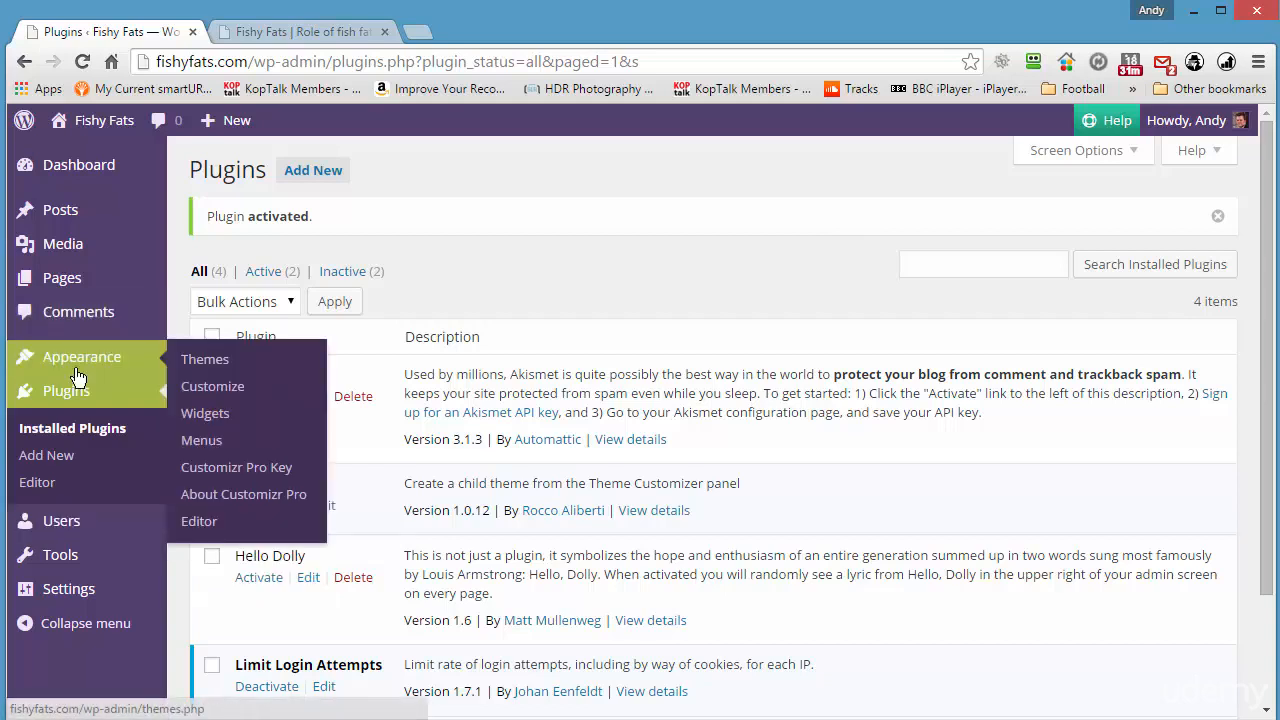
pyautogui.click(180, 386)
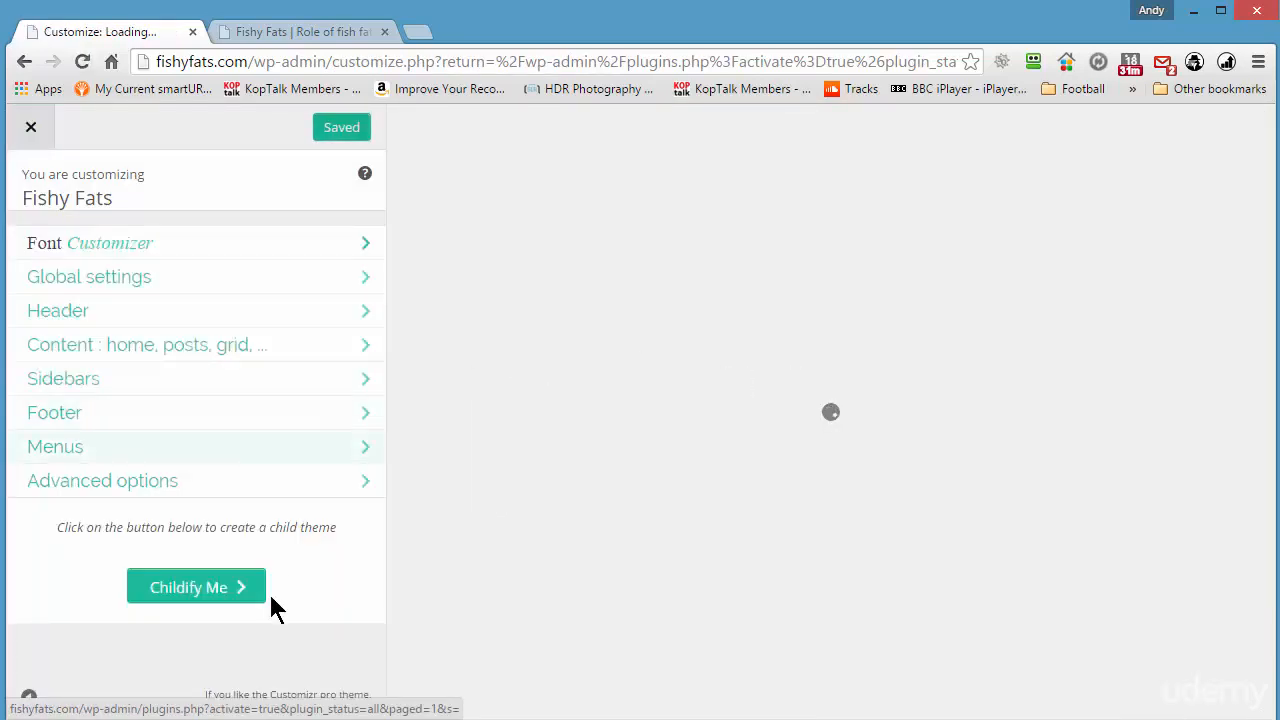
pyautogui.click(172, 590)
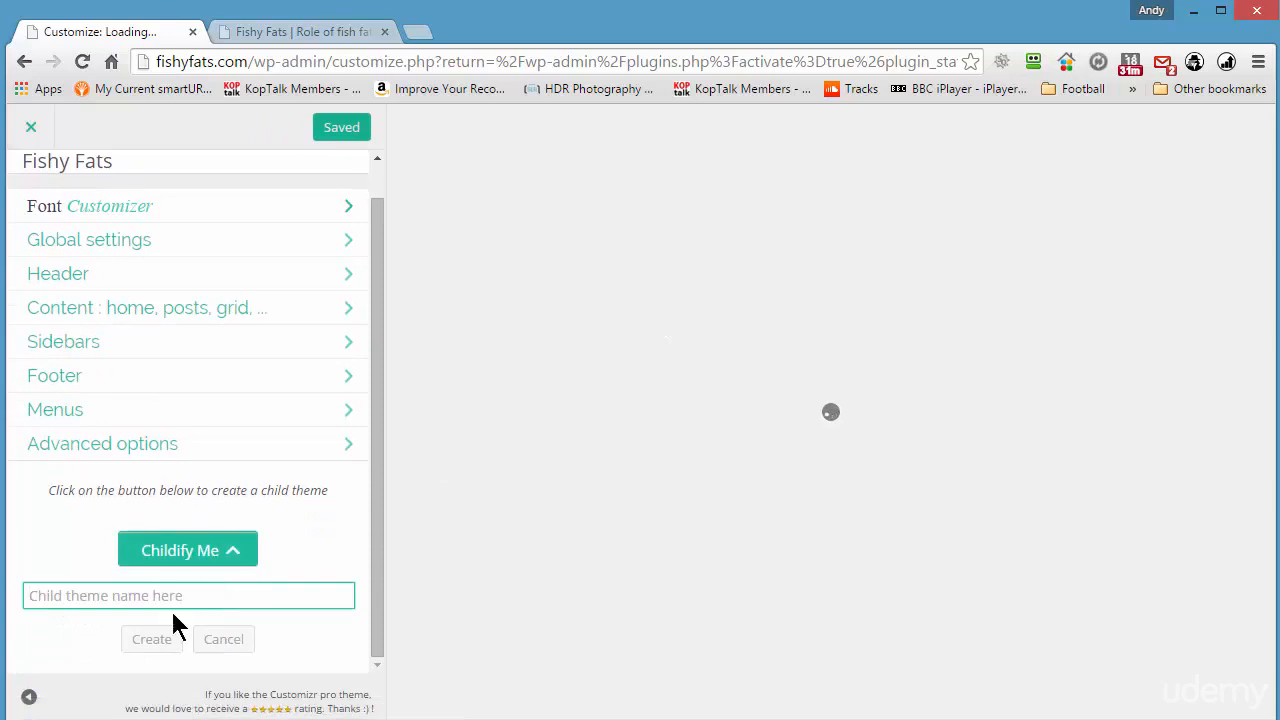
pyautogui.write('M')
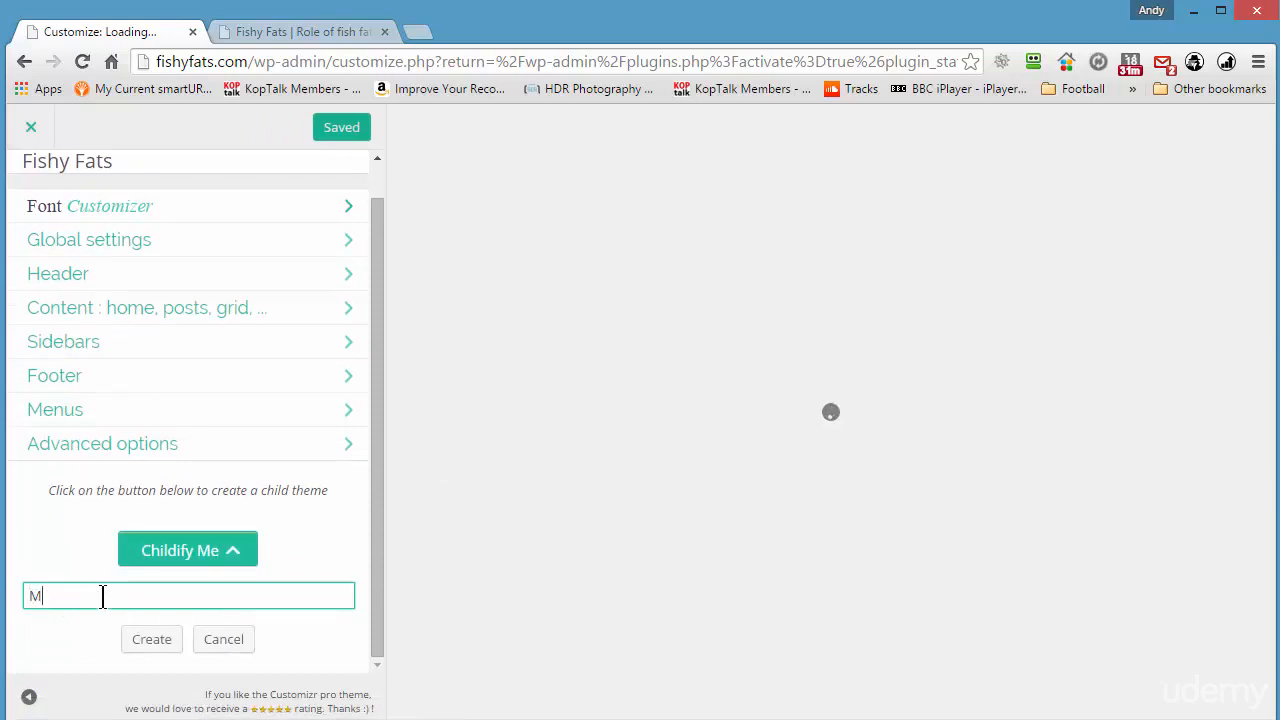
pyautogui.write('yFishyTheme')
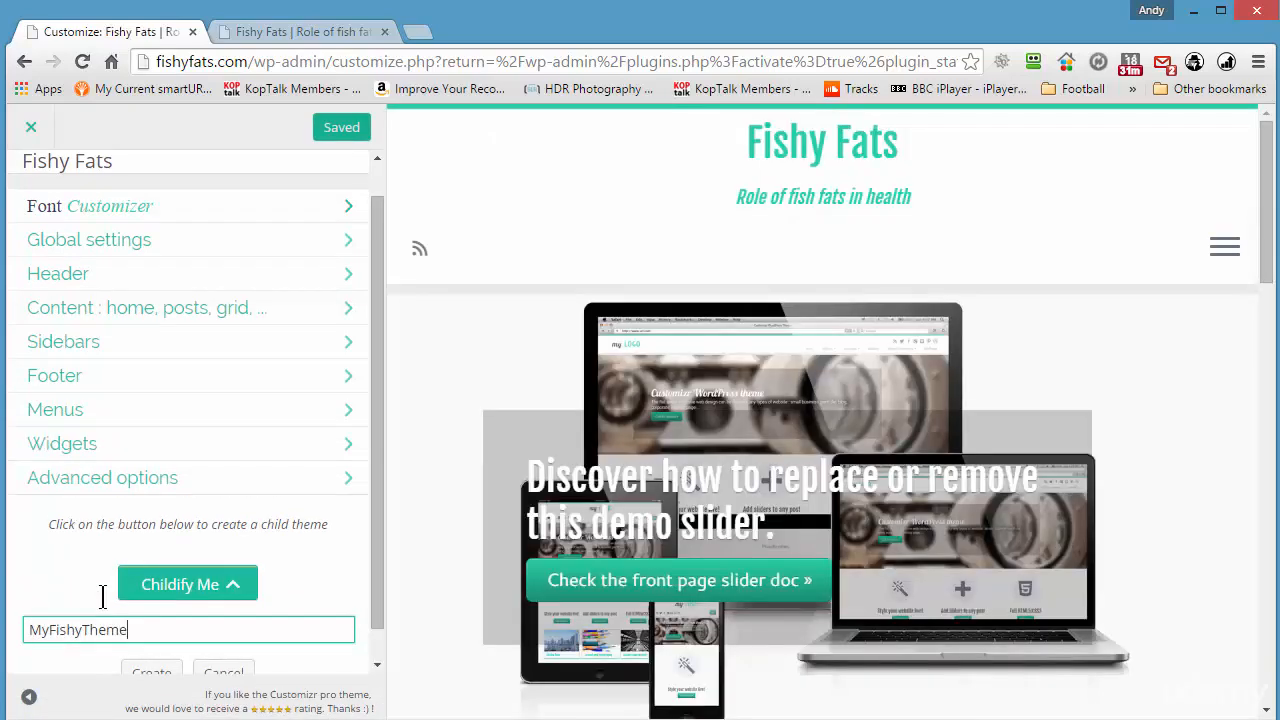
pyautogui.scroll(-1, 201, 526)
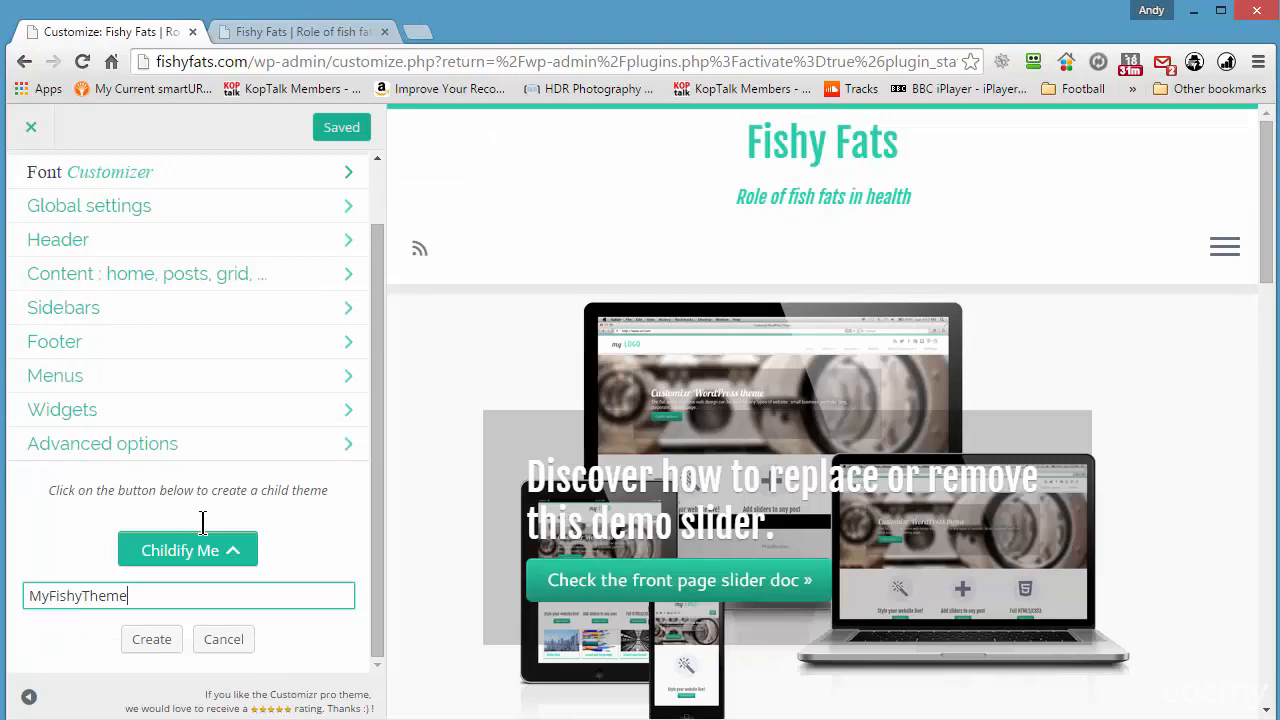
pyautogui.click(149, 644)
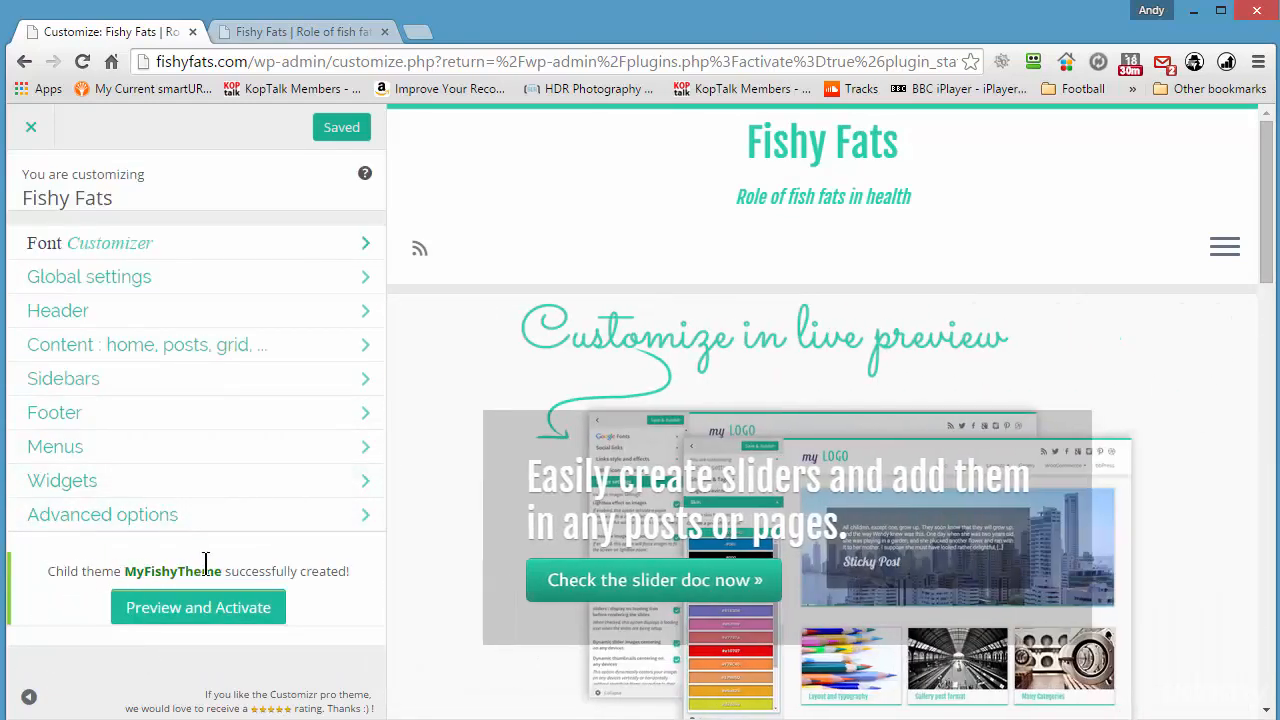
# Step: Preview the MyFishyTheme child theme, save and activate it, and close the customizer
pyautogui.click(229, 618)
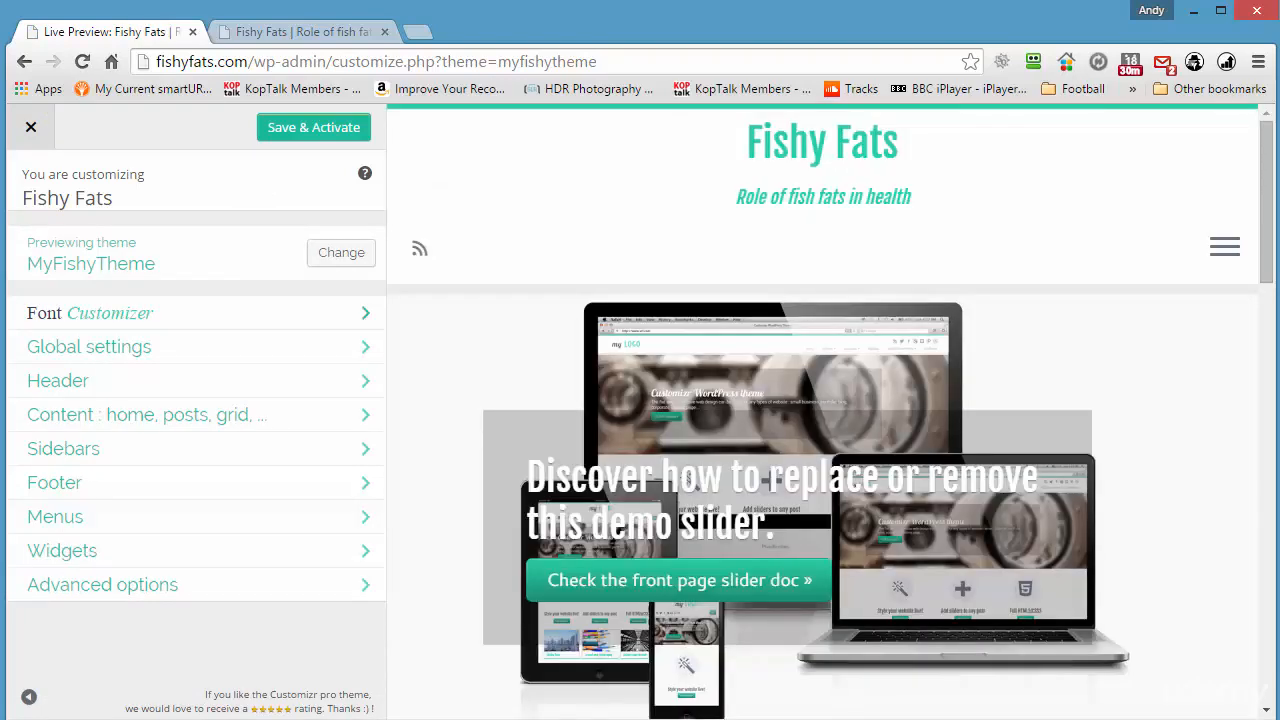
pyautogui.moveTo(1265, 170); pyautogui.dragTo(1269, 94)
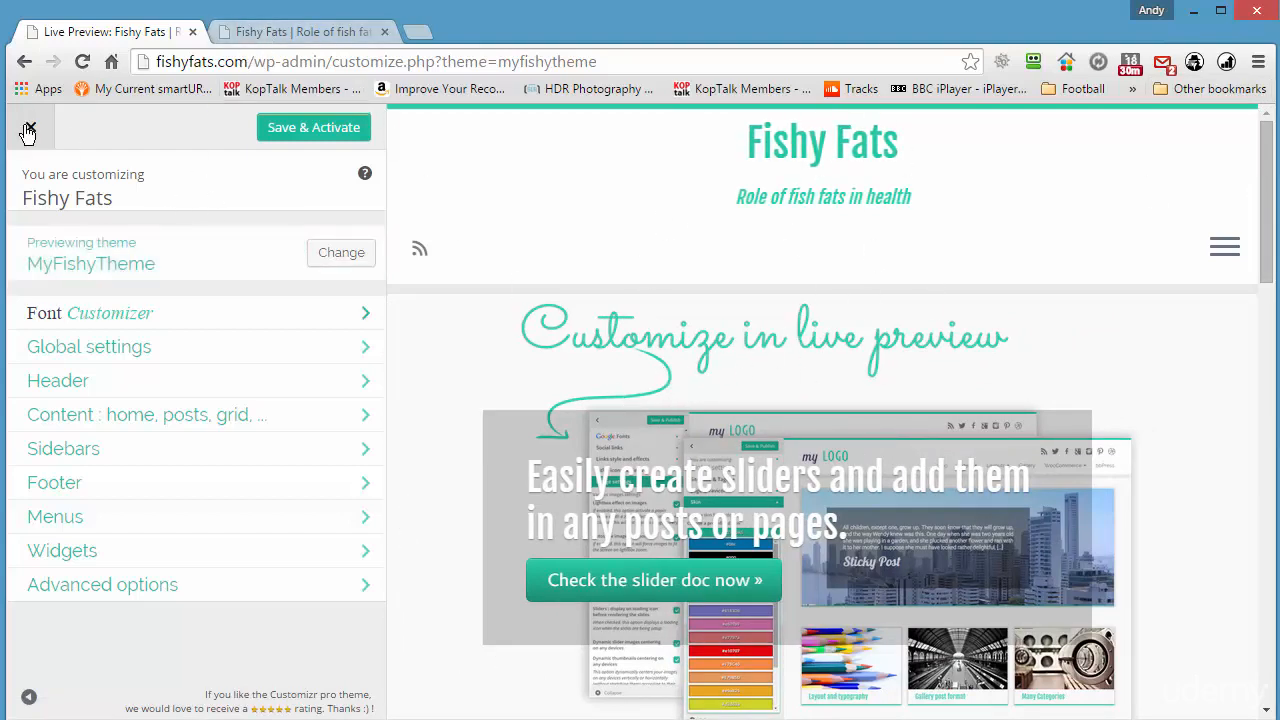
pyautogui.click(316, 133)
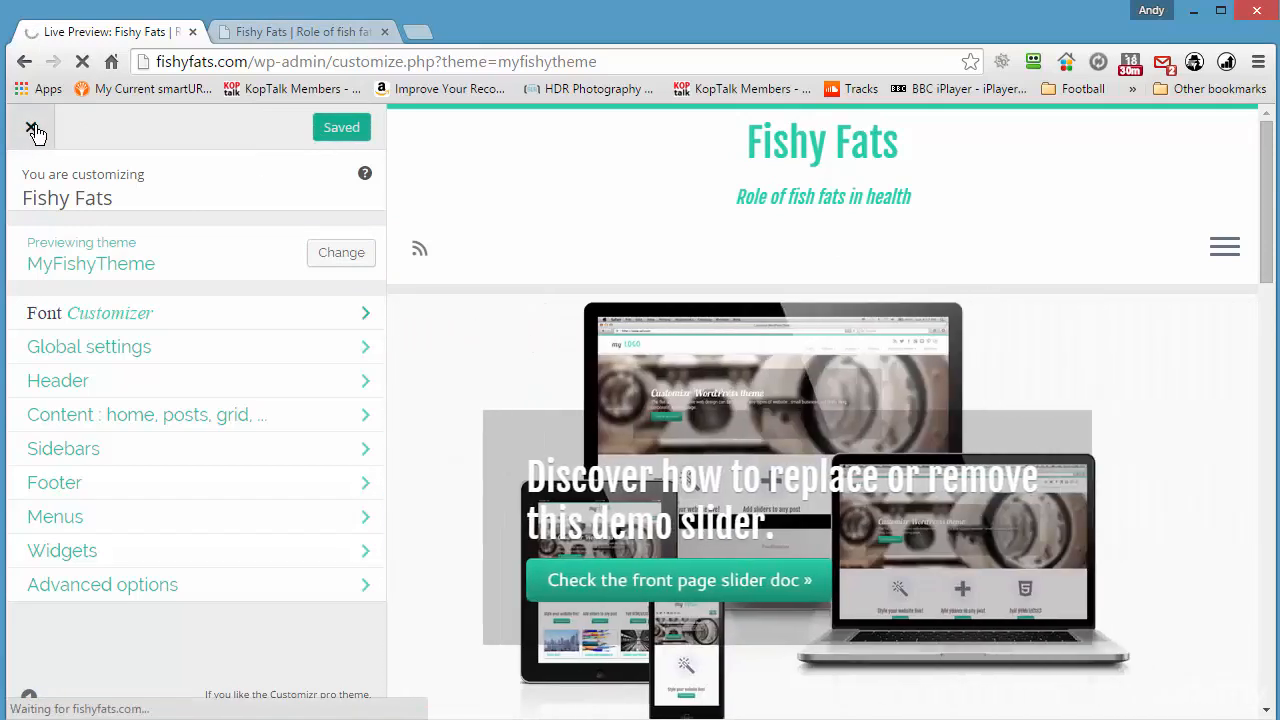
pyautogui.click(33, 131)
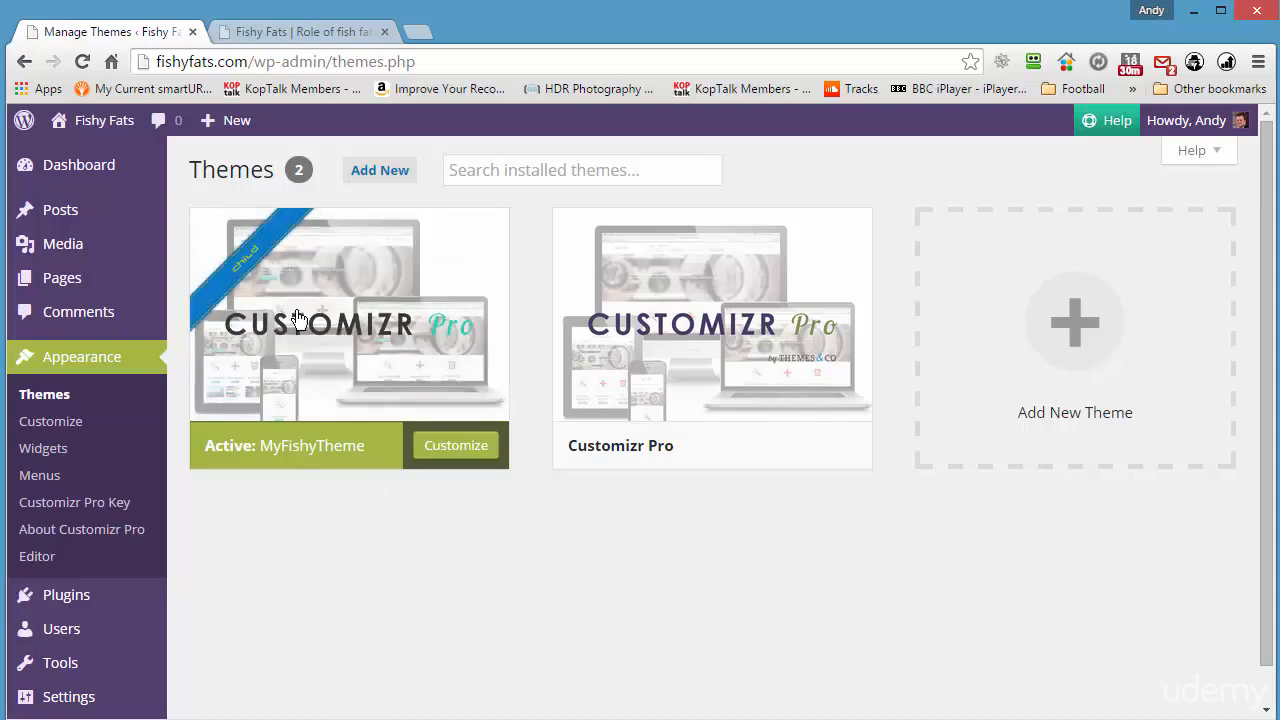
# Step: Reload the Fishy Fats homepage and examine it from header to footer under the active child theme
pyautogui.click(299, 32)
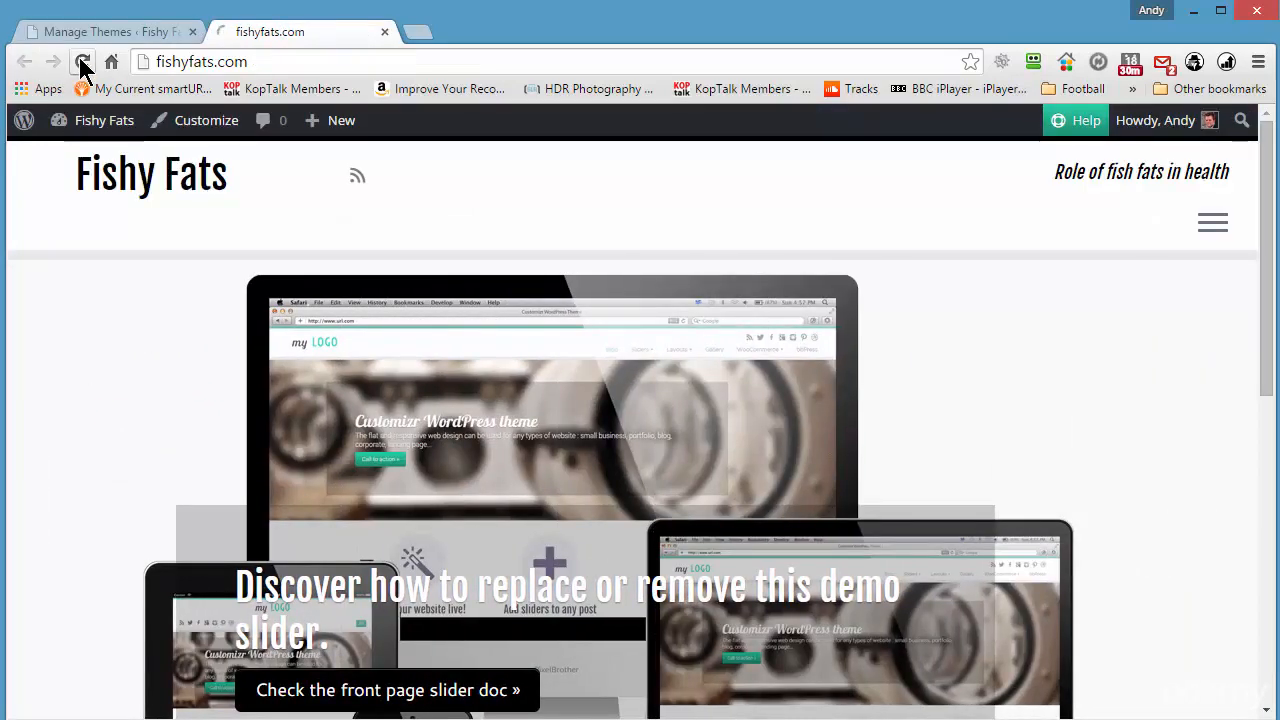
pyautogui.click(82, 63)
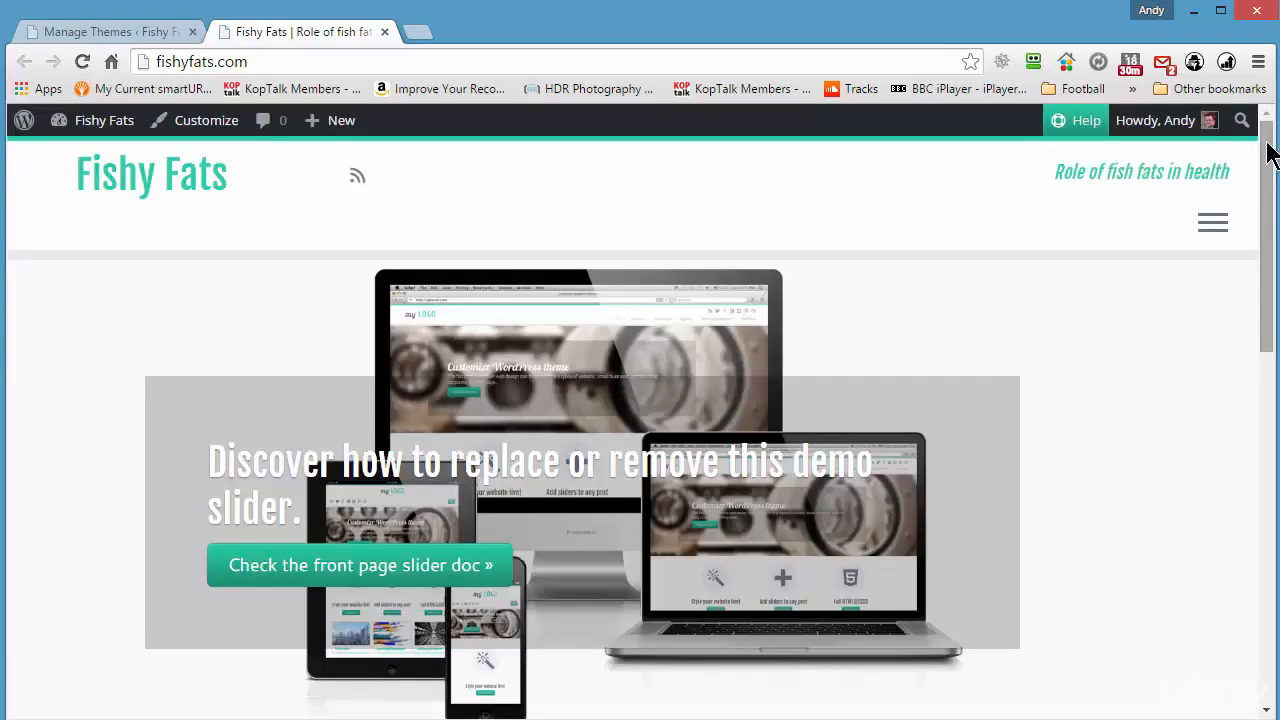
pyautogui.moveTo(1265, 149); pyautogui.dragTo(1272, 543)
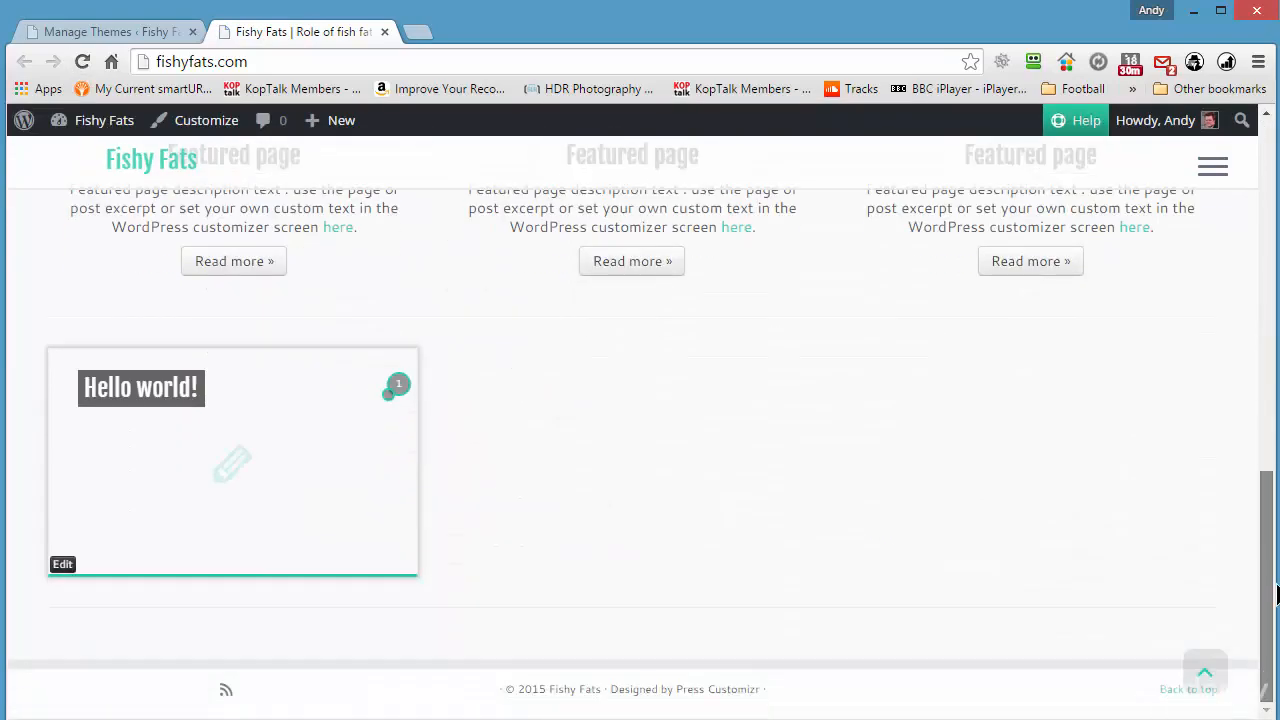
pyautogui.moveTo(1277, 486); pyautogui.dragTo(1268, 100)
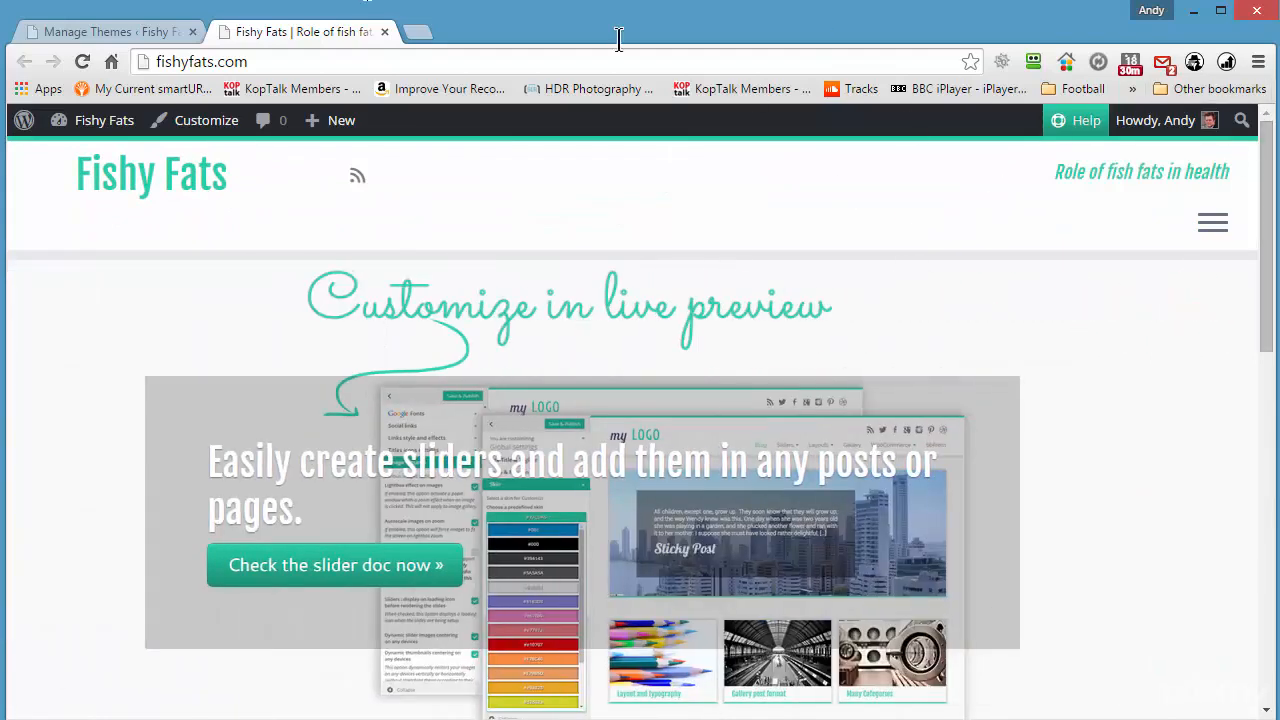